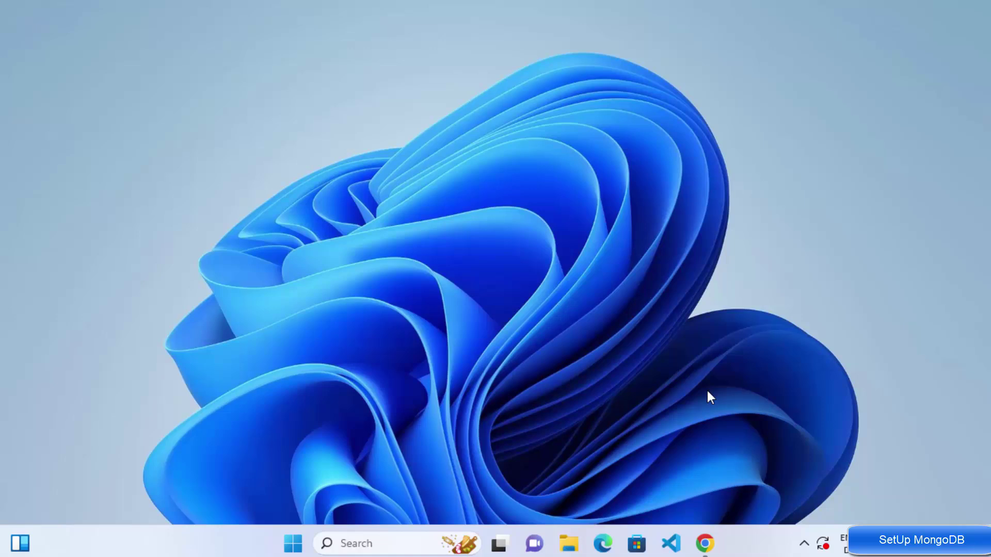
- Open the MongoDB website from the Google results in Chrome and go from the Community Edition product page to its download page
click(707, 537)
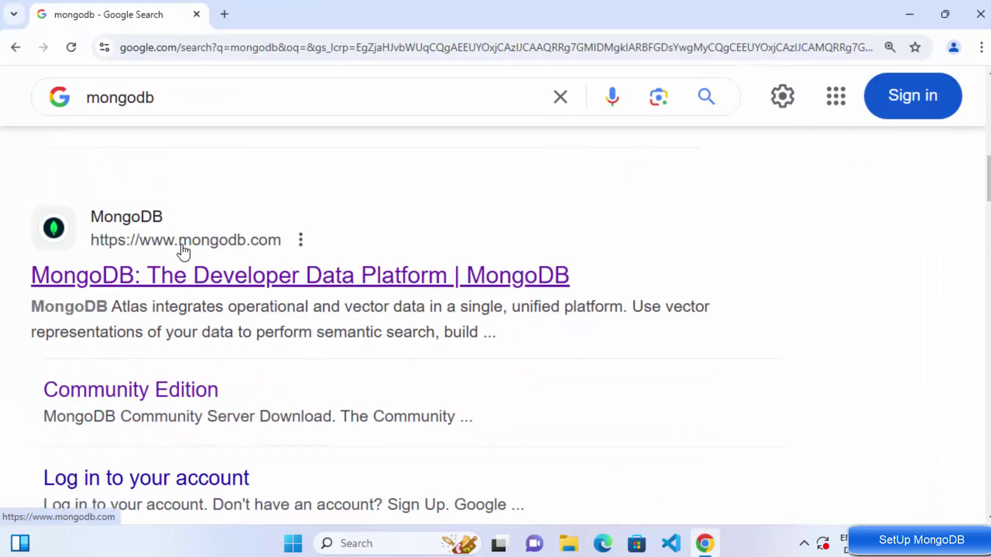
click(320, 286)
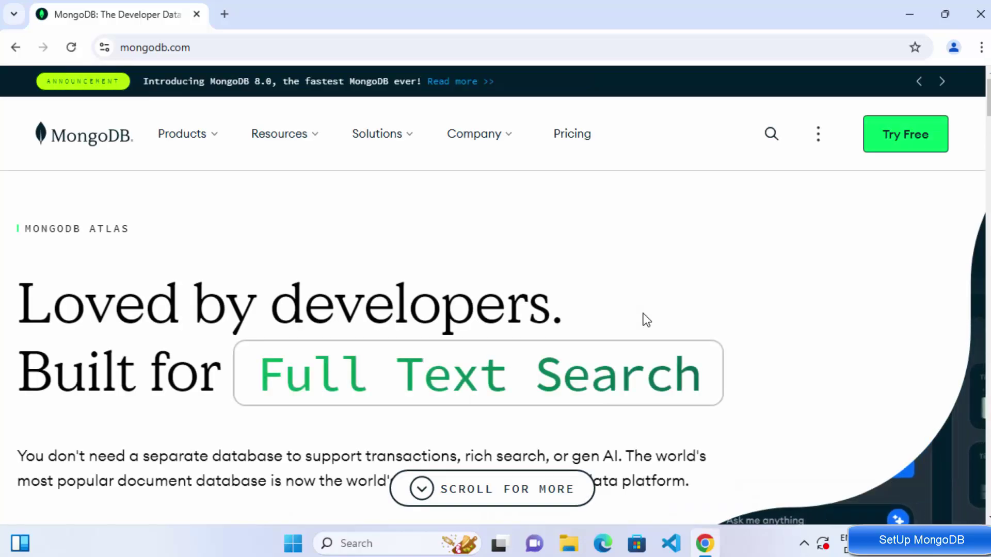
click(207, 144)
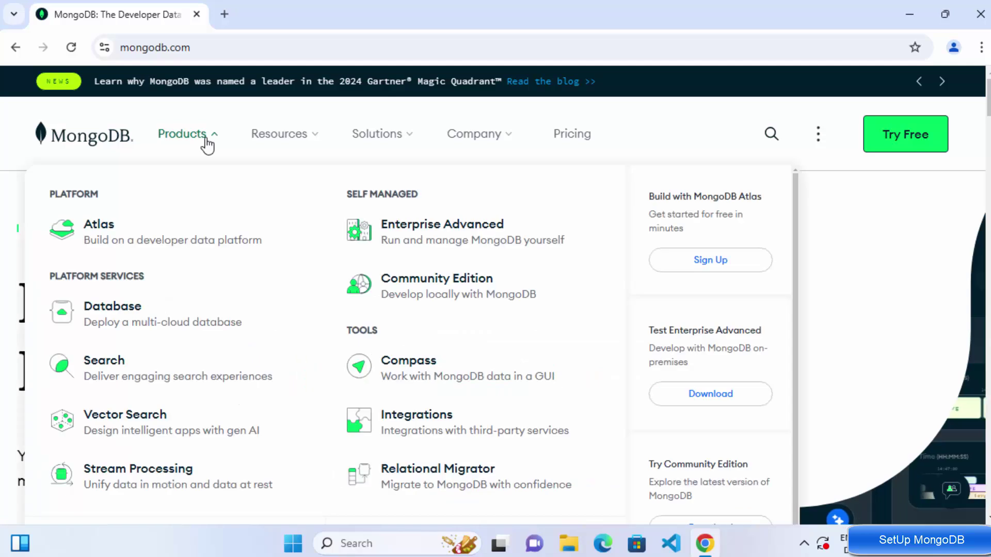
click(410, 285)
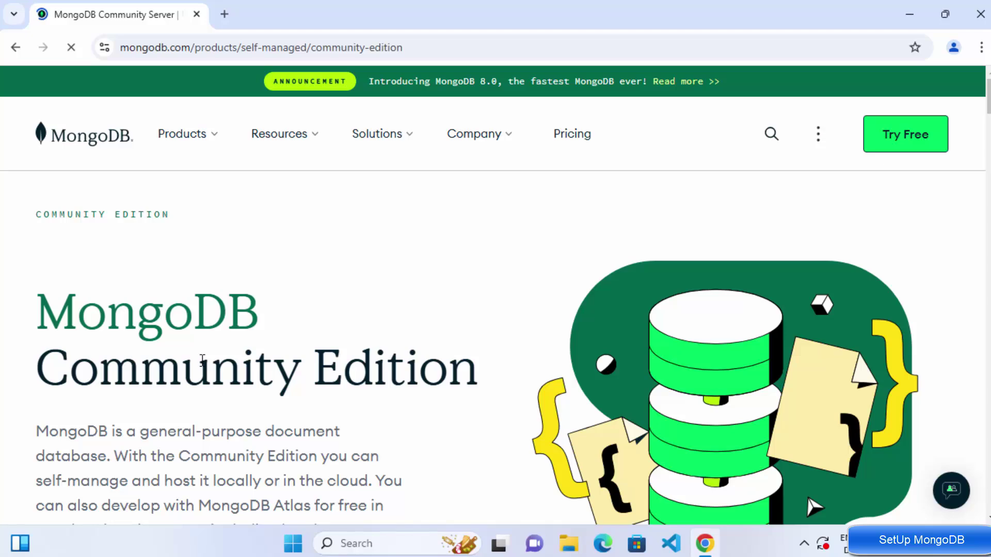
scroll(532, 266, down, 4)
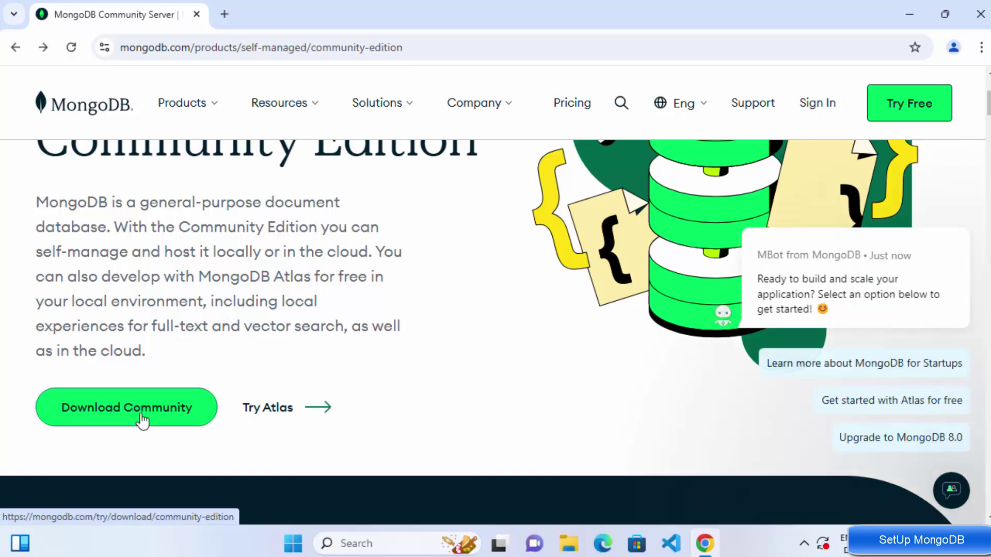
click(141, 419)
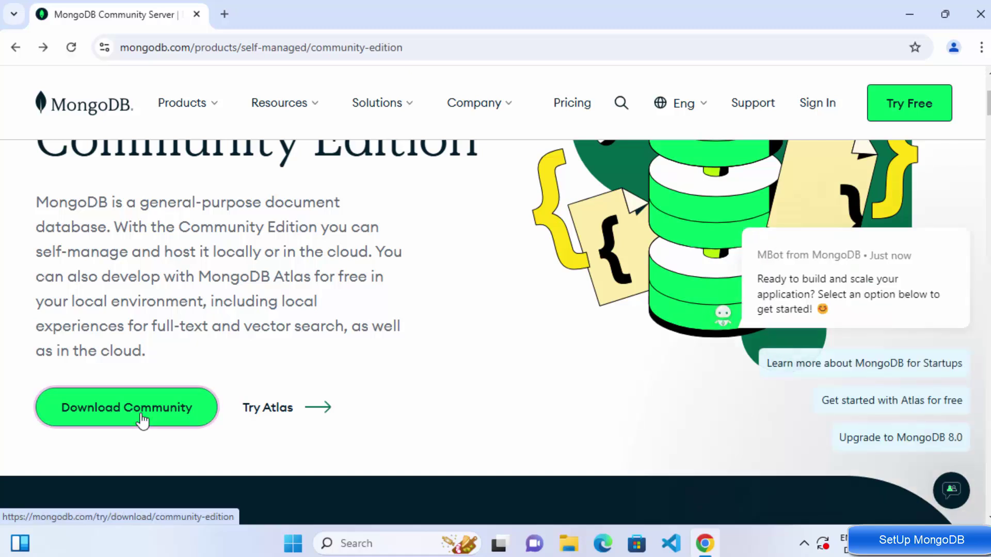
- Download MongoDB Community Server version 8.0.4 for Windows x64 as an msi package, checking the version, platform and package choices
scroll(502, 297, down, 10)
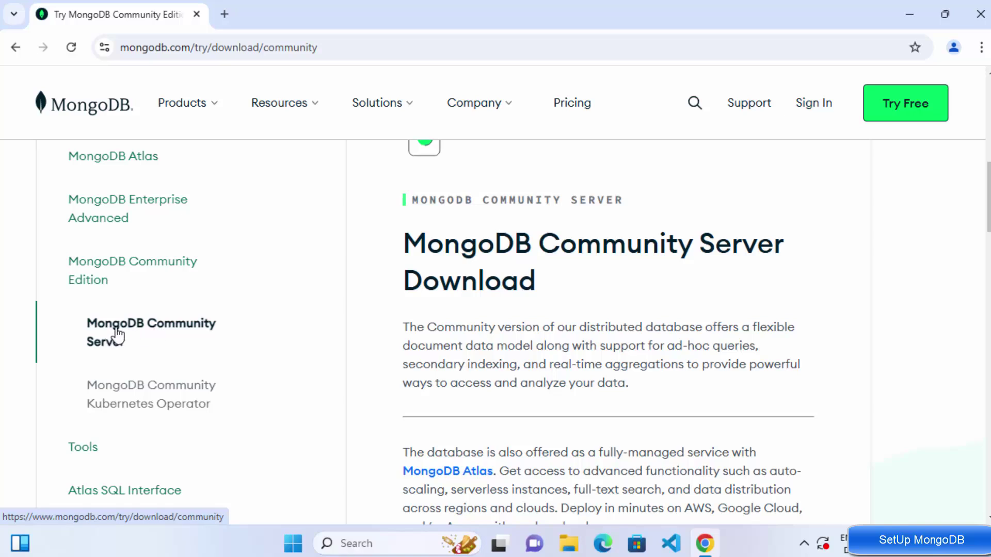
scroll(641, 323, down, 1)
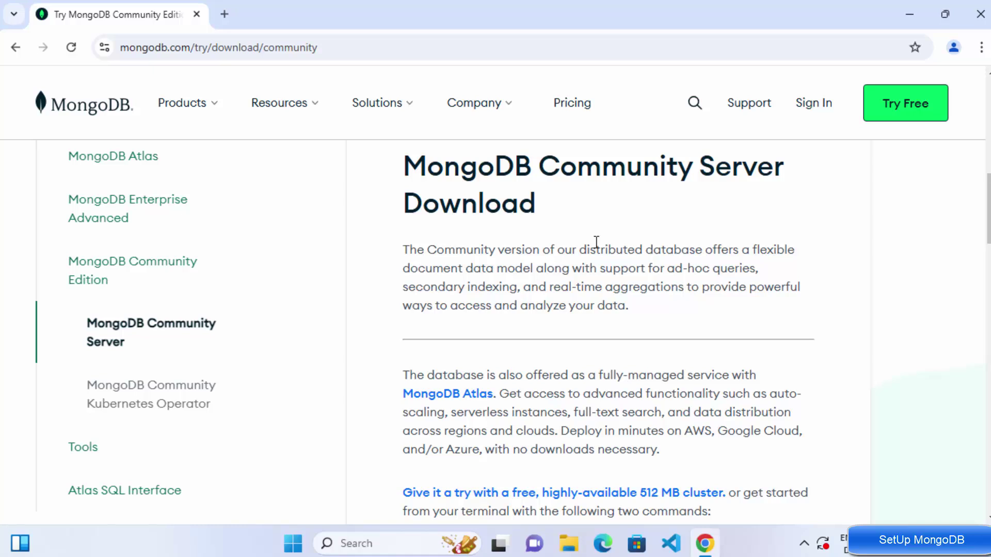
scroll(596, 241, down, 2)
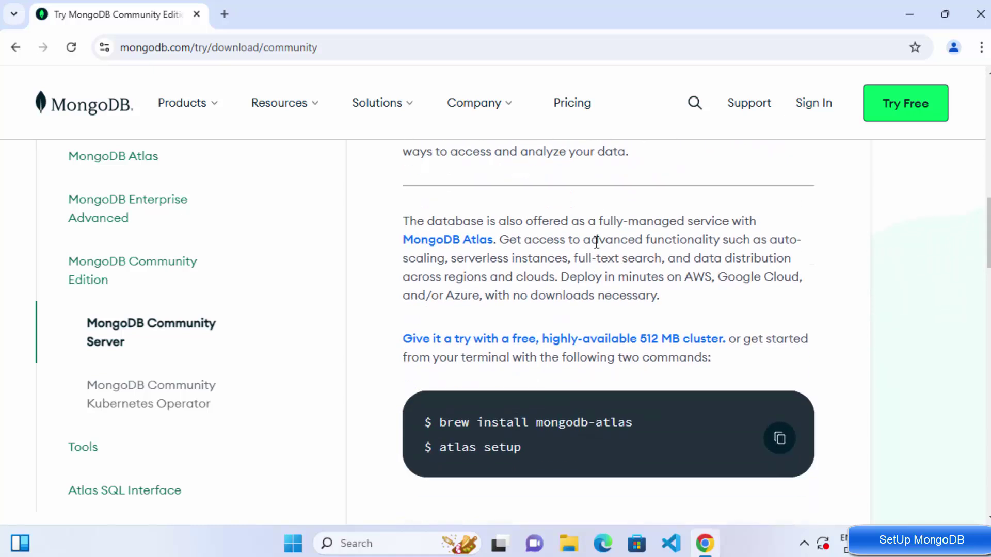
scroll(595, 241, down, 2)
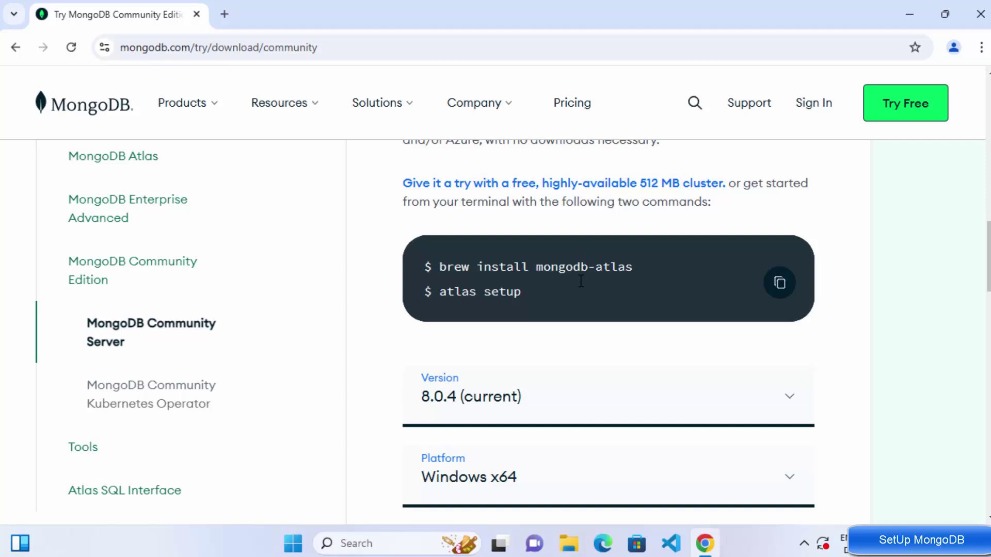
scroll(580, 264, down, 2)
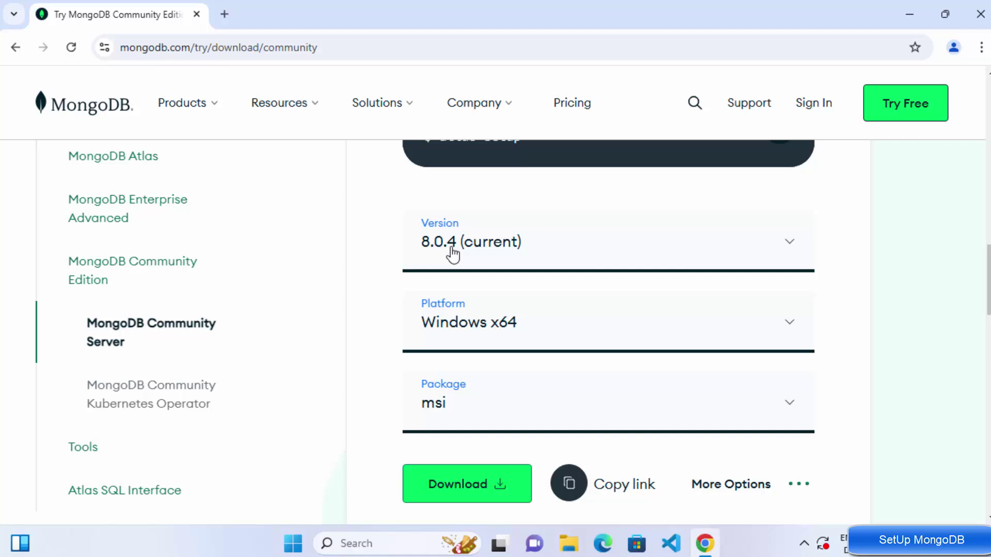
click(453, 252)
click(860, 223)
click(484, 332)
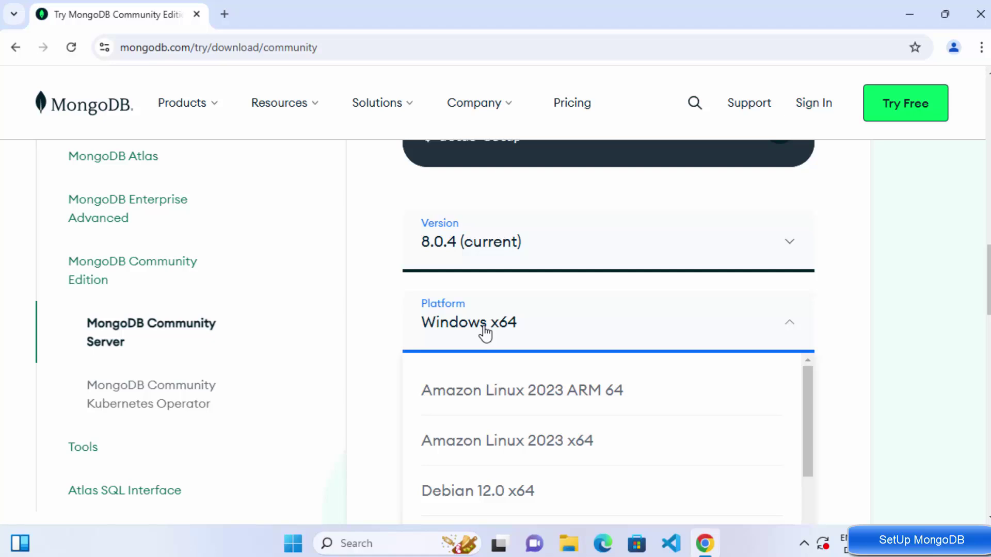
click(498, 285)
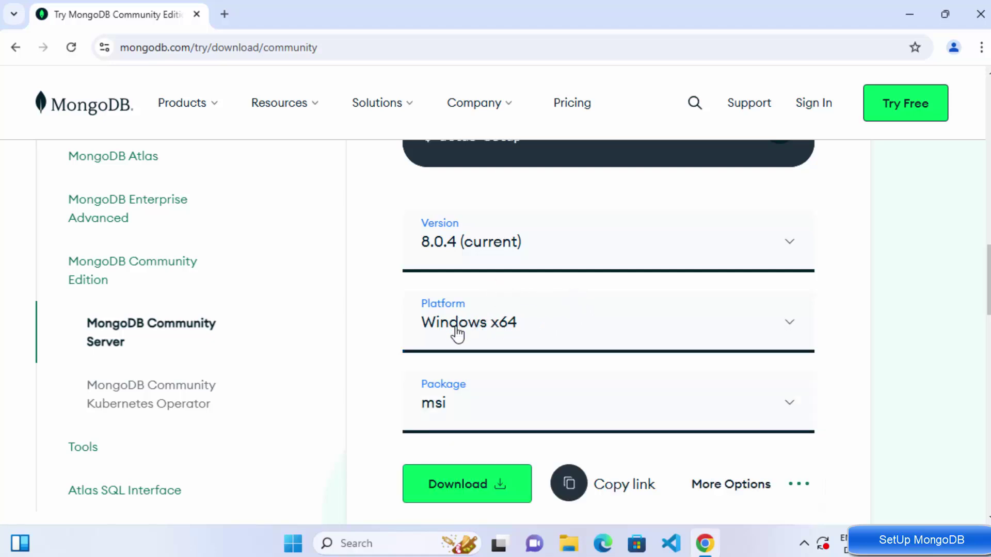
scroll(543, 283, down, 1)
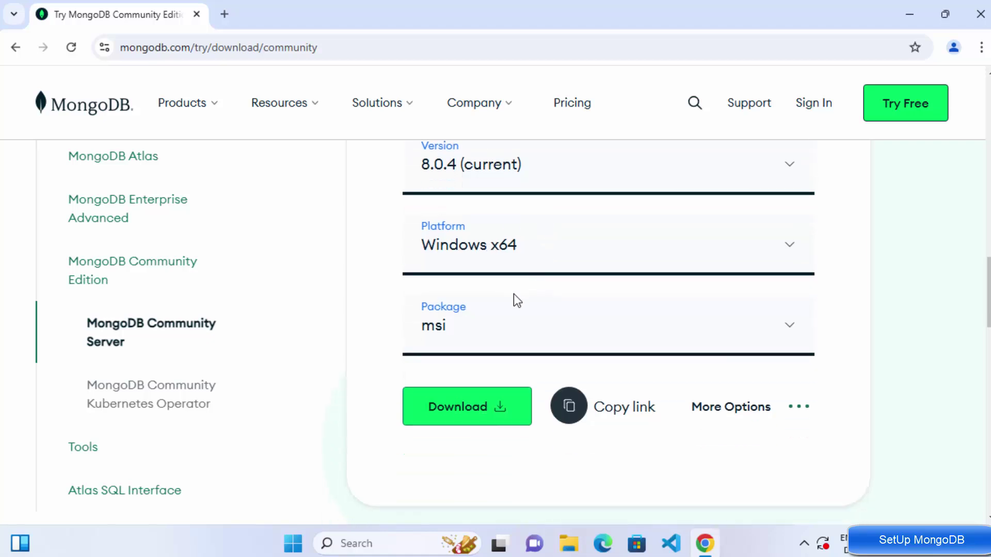
click(463, 334)
click(378, 324)
click(465, 409)
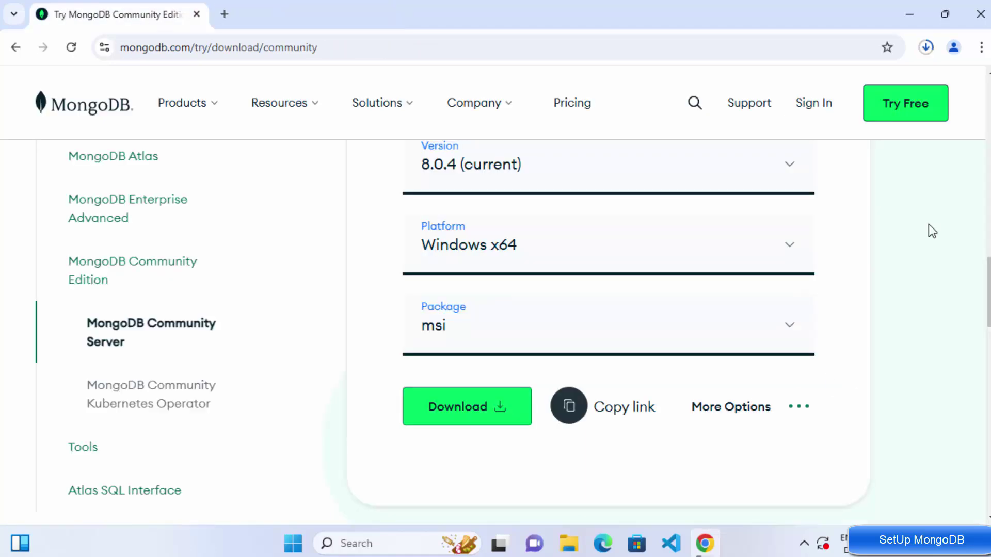
- Launch the downloaded mongodb-windows-x86_64-8.0.4-signed.msi installer and minimize the browser
click(925, 47)
click(915, 50)
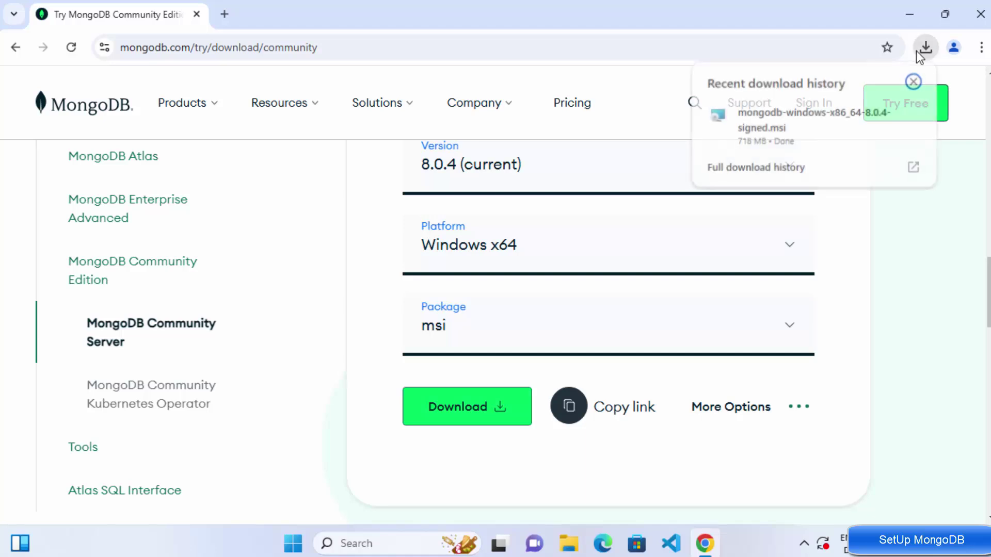
click(775, 119)
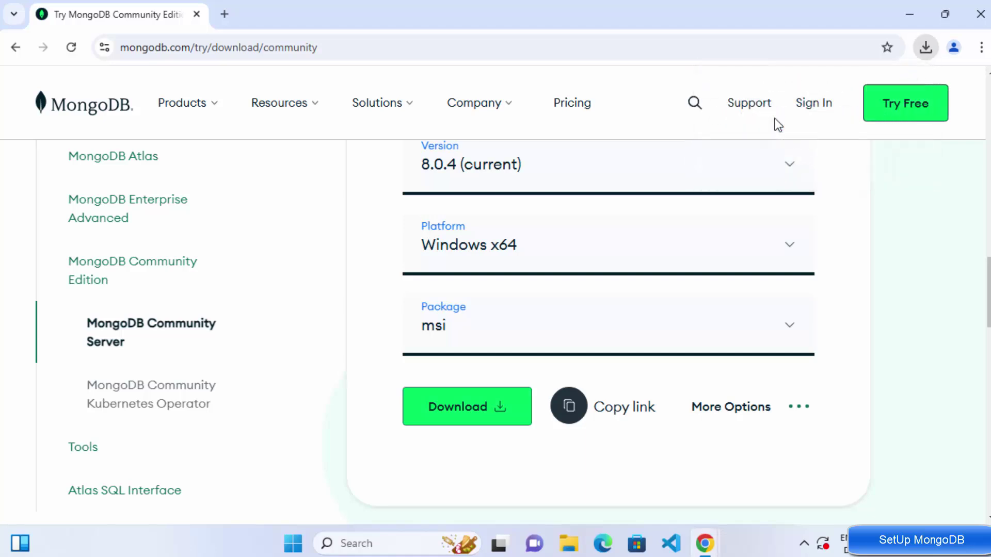
click(908, 17)
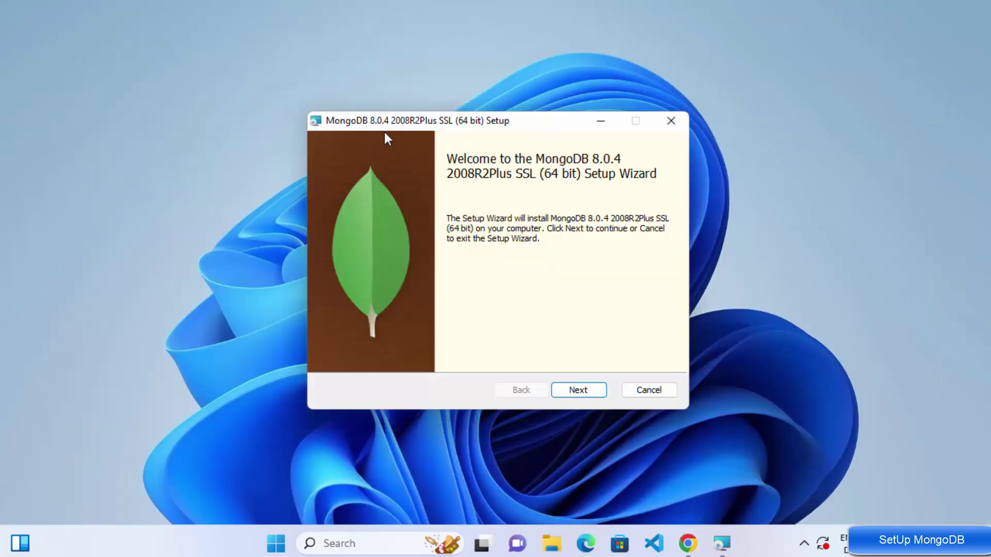
- Start the MongoDB 8.0.4 setup wizard, accept the license agreement terms and continue to the setup type choice
click(573, 392)
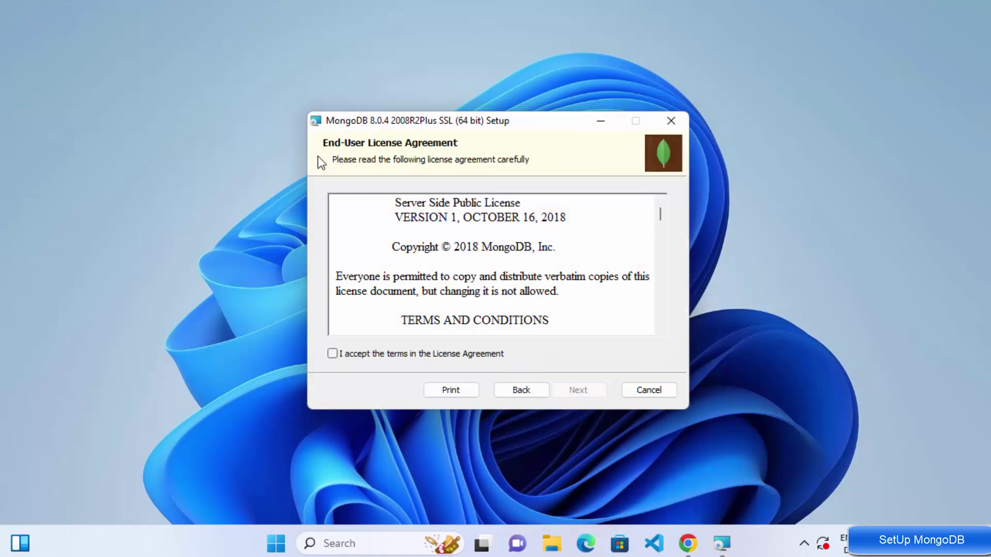
scroll(432, 253, down, 5)
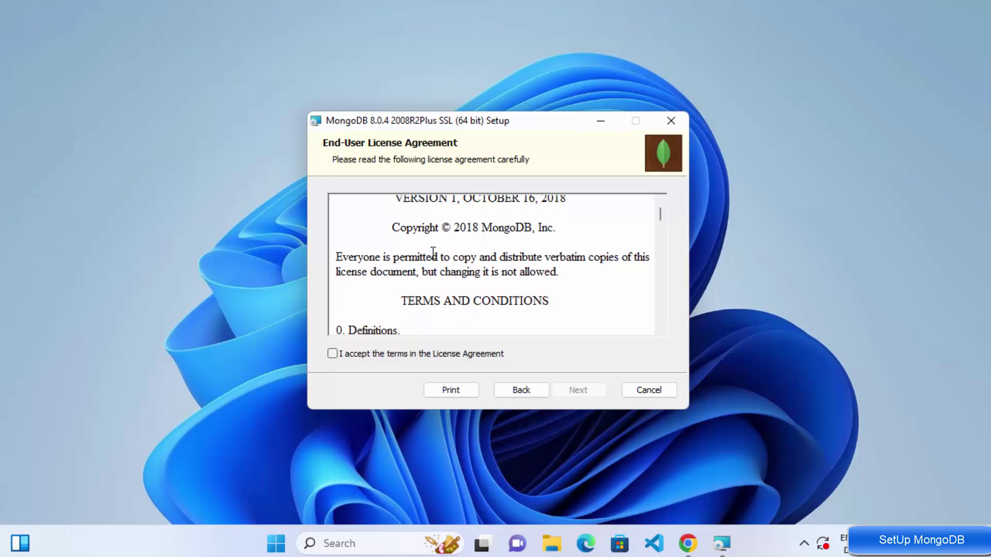
scroll(432, 253, down, 10)
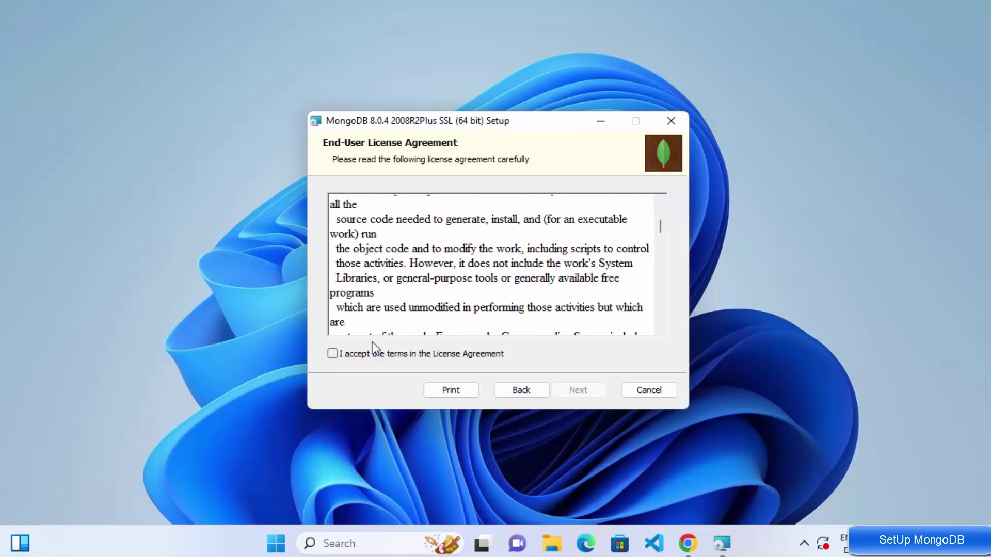
click(331, 356)
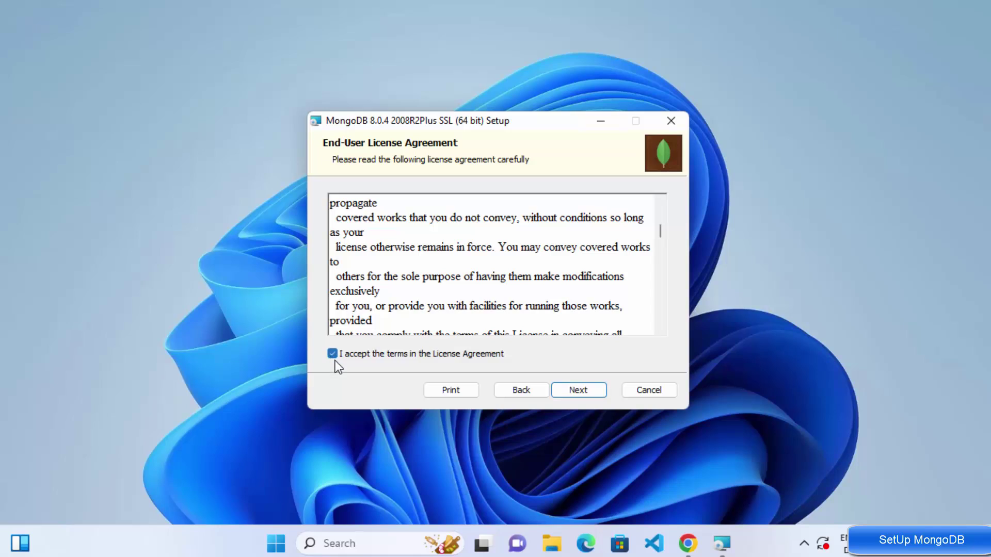
click(566, 390)
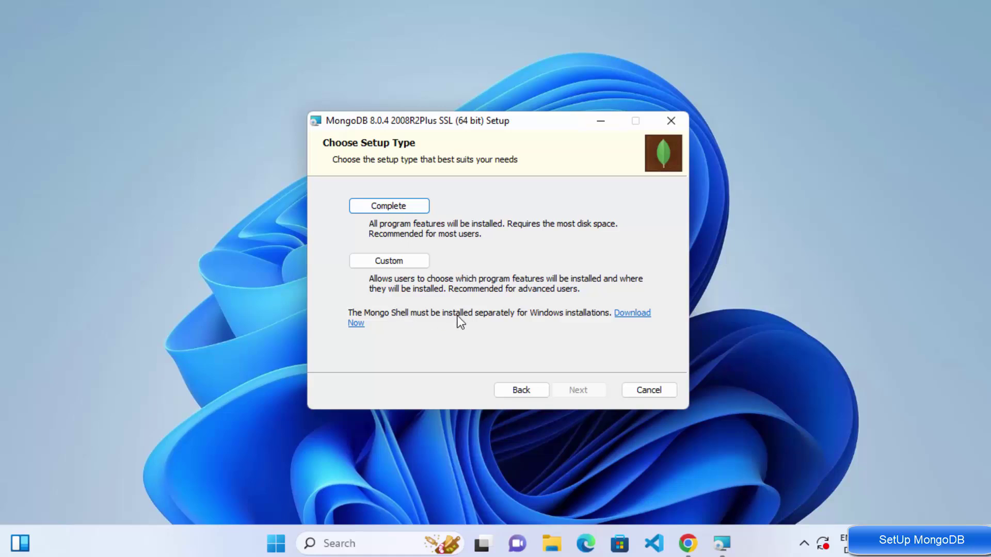
- Open the MongoDB Shell download page from the setup wizard's link, and again through Tools on the Community Server download page
click(625, 319)
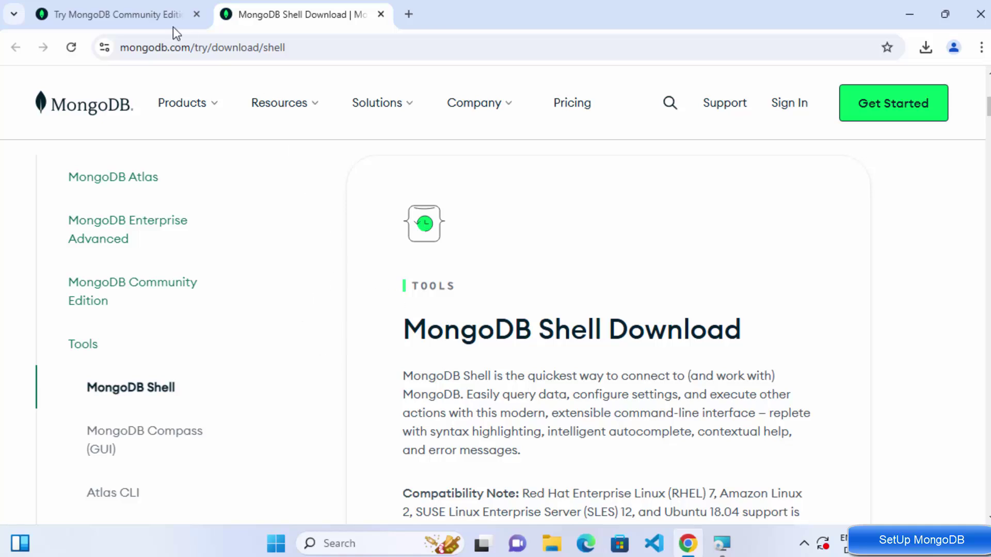
click(151, 14)
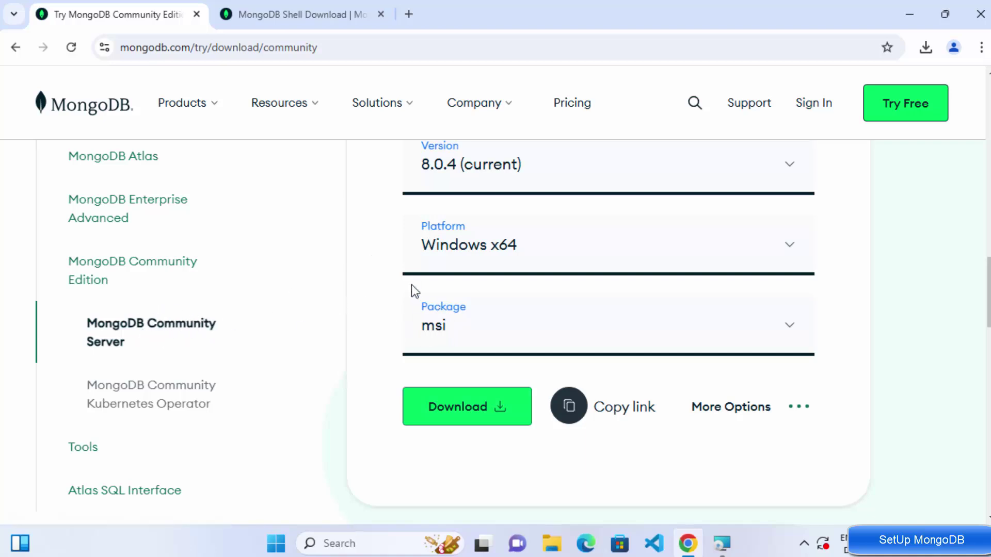
scroll(241, 334, down, 3)
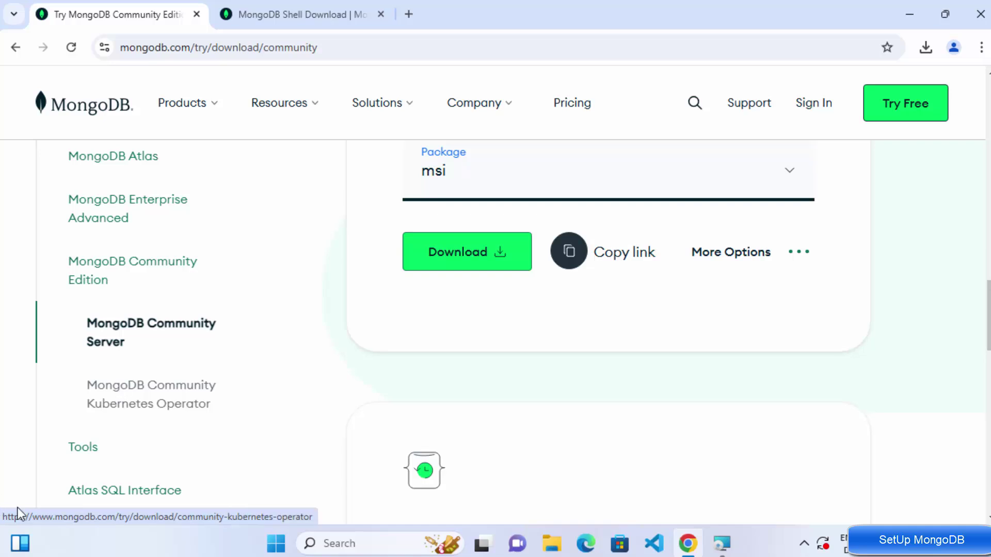
click(82, 450)
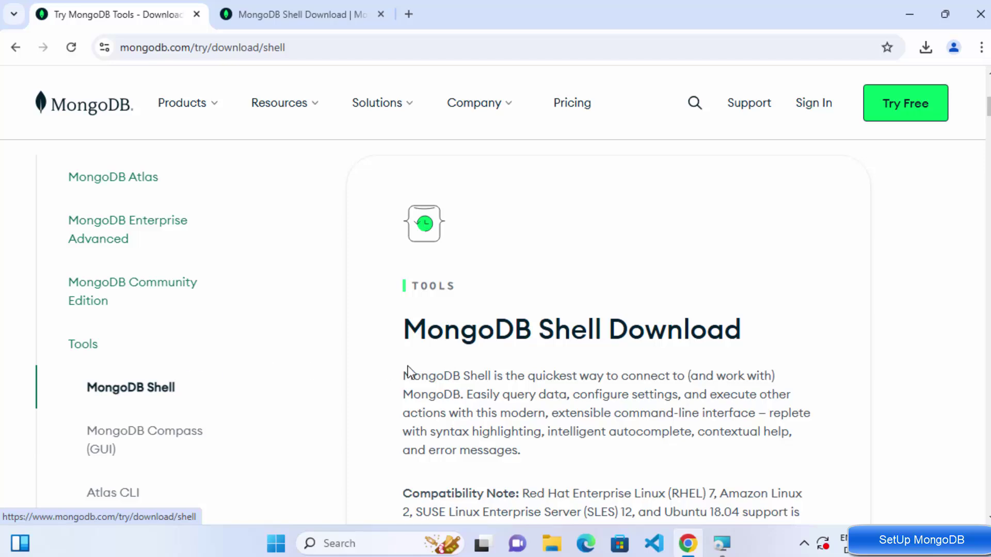
- Examine the MongoDB Shell's version, platform and package options without changing them, and return to the setup wizard
scroll(538, 334, down, 6)
scroll(538, 334, down, 1)
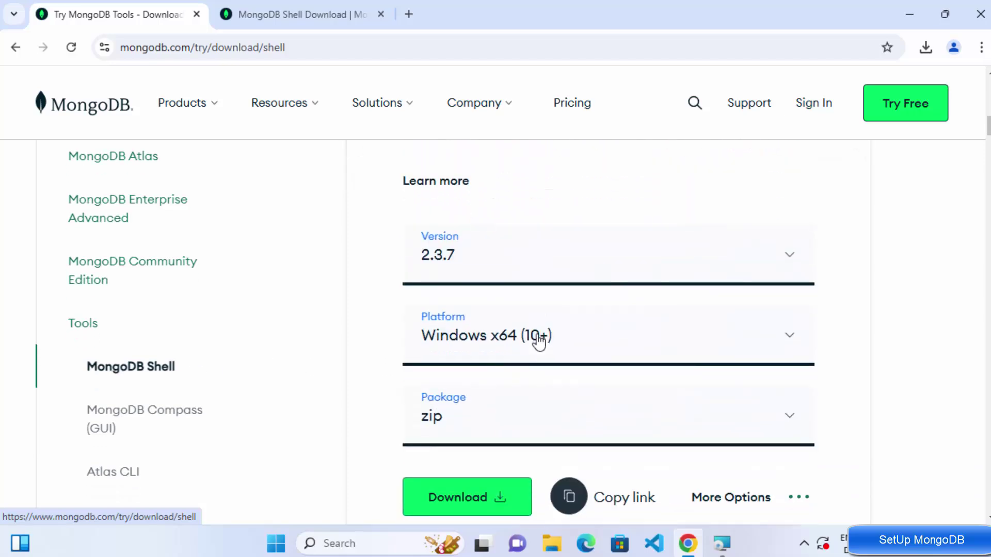
scroll(471, 336, down, 2)
click(435, 286)
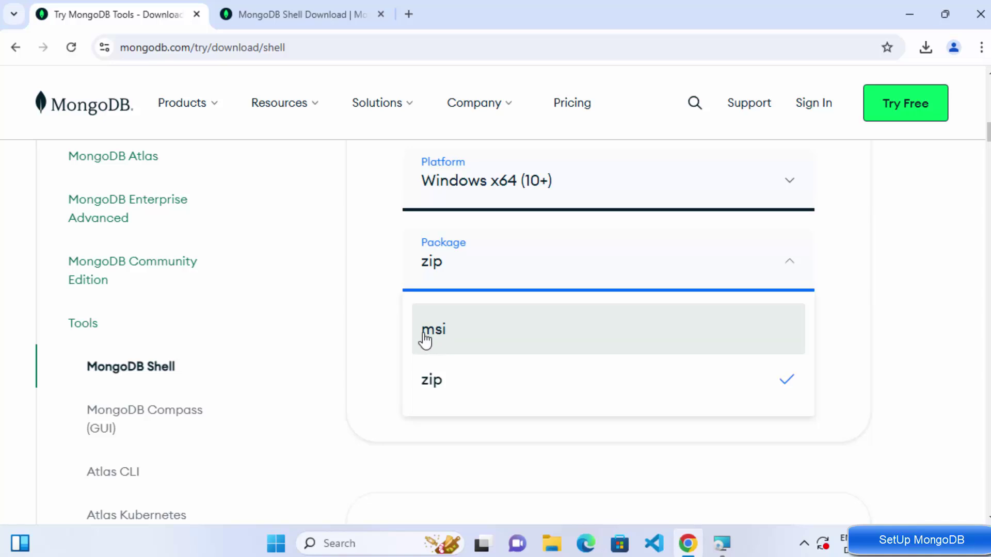
click(381, 330)
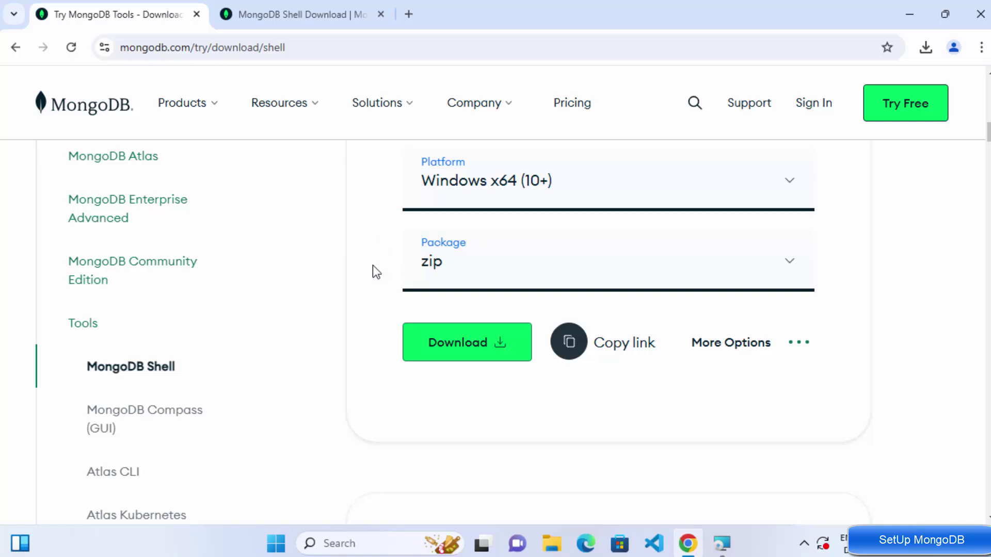
click(910, 15)
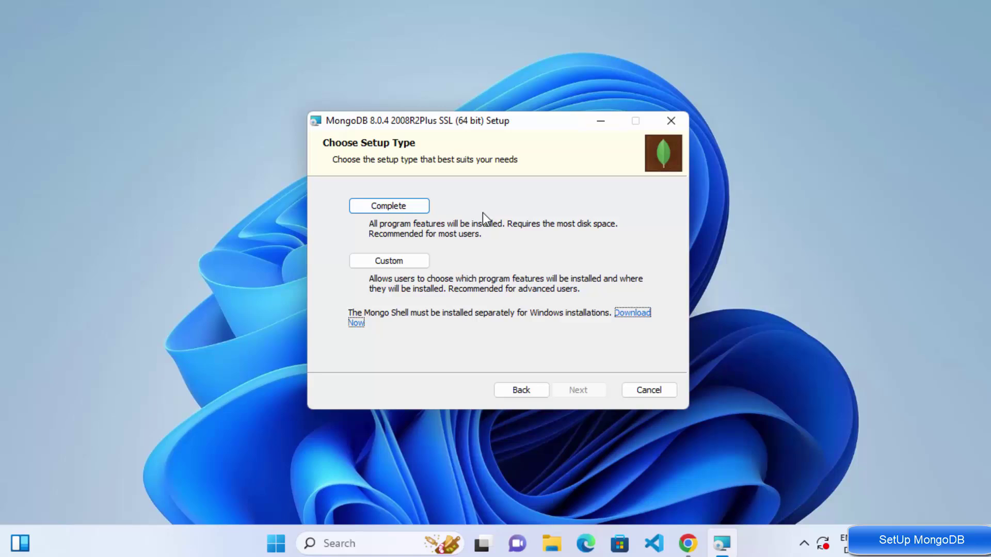
- Choose the Complete setup type, review the service name, data directory and log directory, and continue with the default service configuration
click(392, 209)
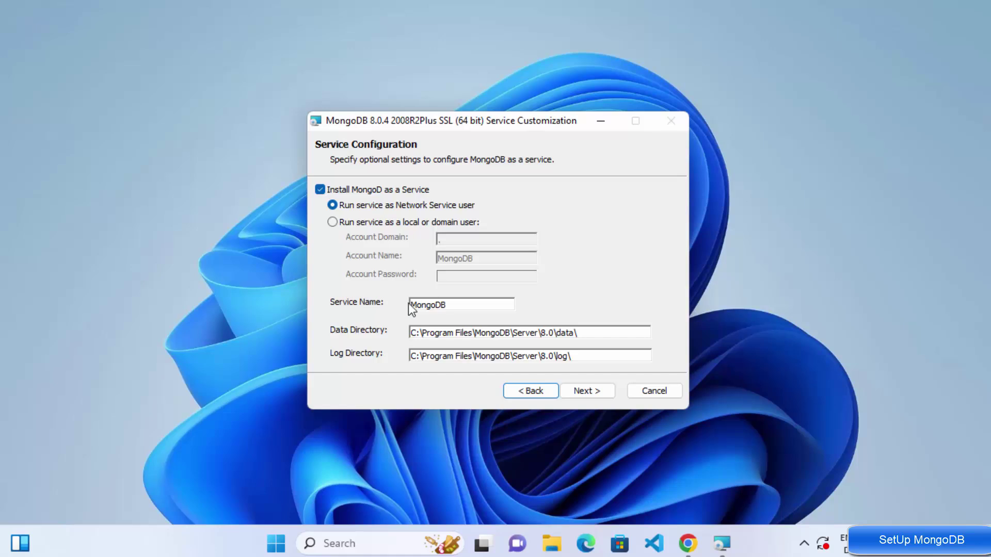
double_click(438, 305)
click(418, 333)
double_click(419, 333)
click(419, 333)
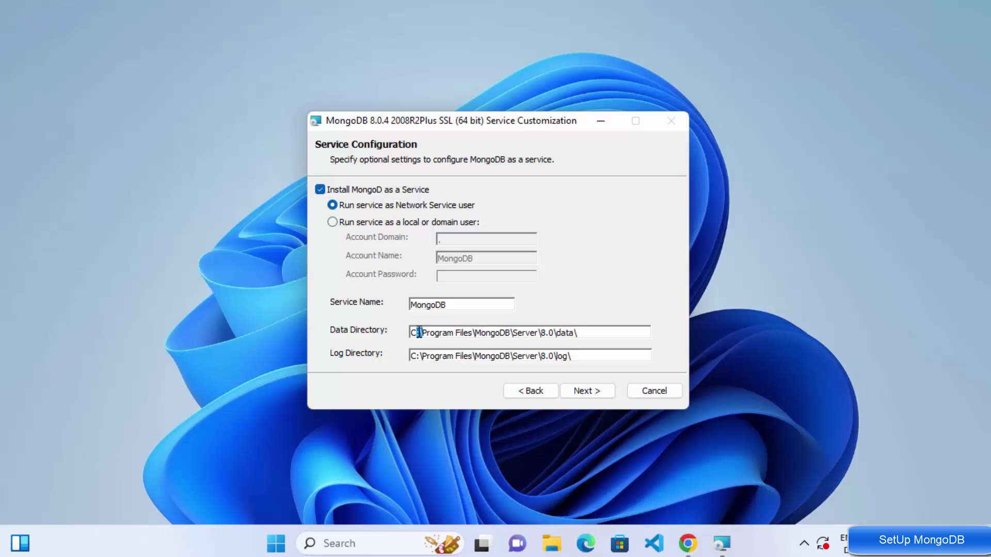
double_click(422, 360)
drag(417, 360, 423, 361)
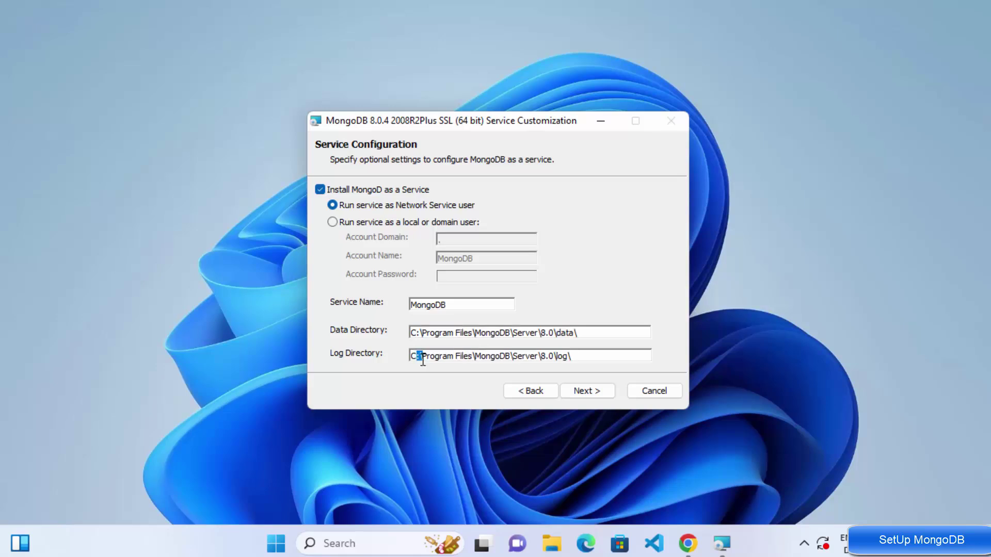
double_click(567, 333)
drag(412, 333, 593, 332)
click(590, 354)
double_click(563, 355)
click(567, 391)
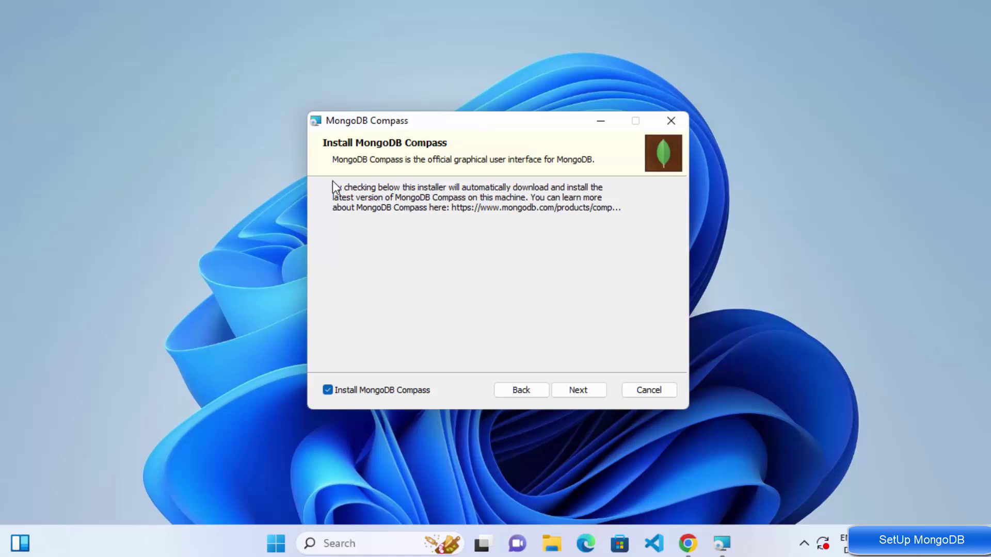
- Keep MongoDB Compass included, run the MongoDB 8.0.4 installation with permission to change the device, and finish the setup wizard
click(328, 392)
click(578, 390)
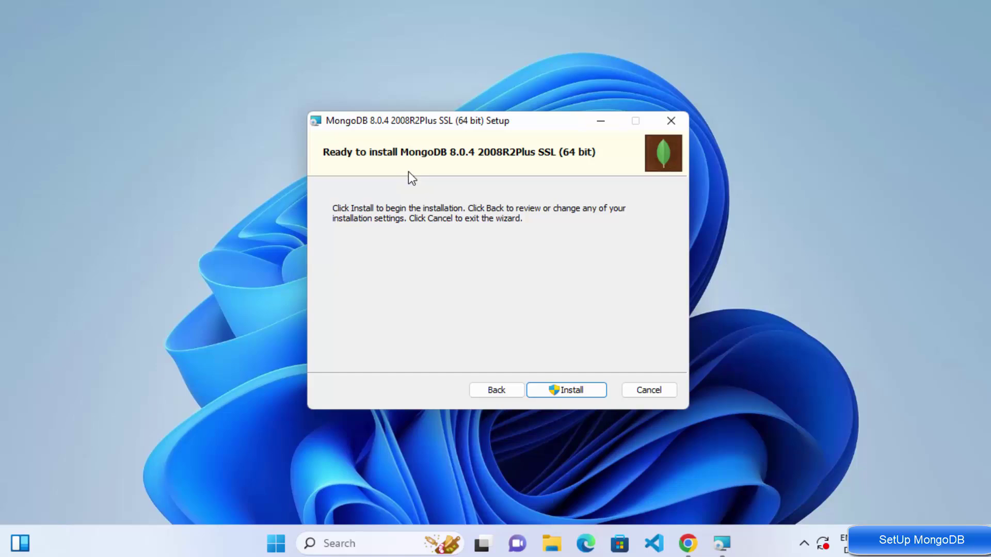
click(549, 386)
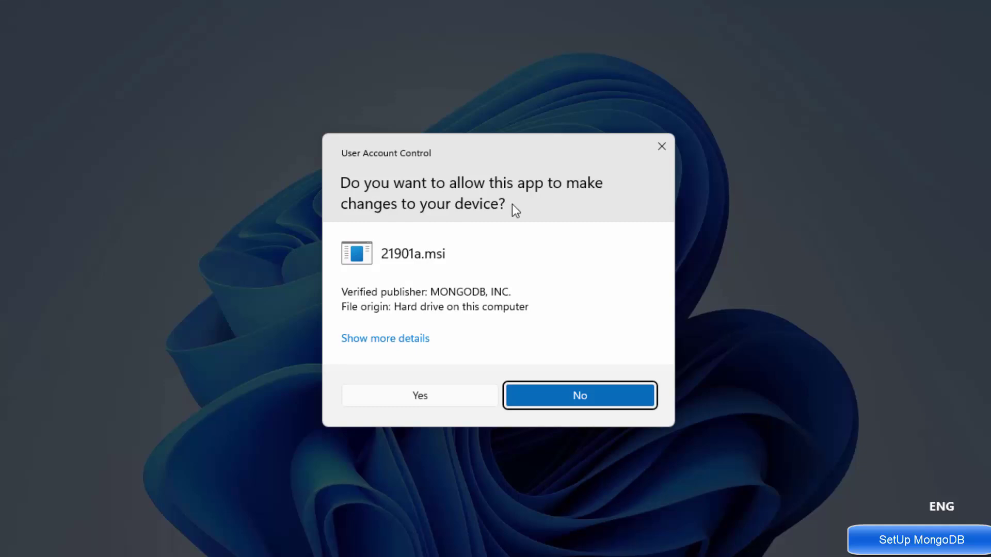
click(428, 401)
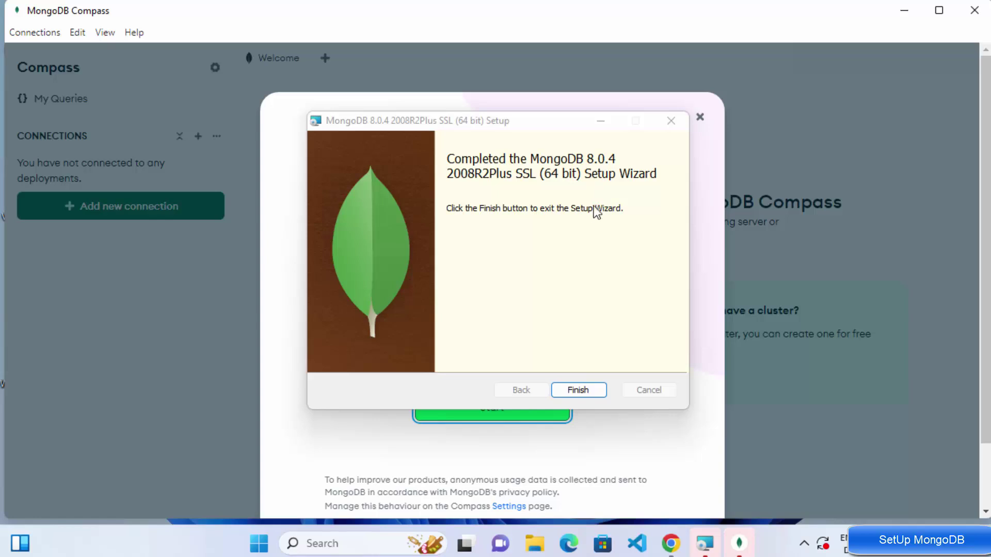
click(575, 390)
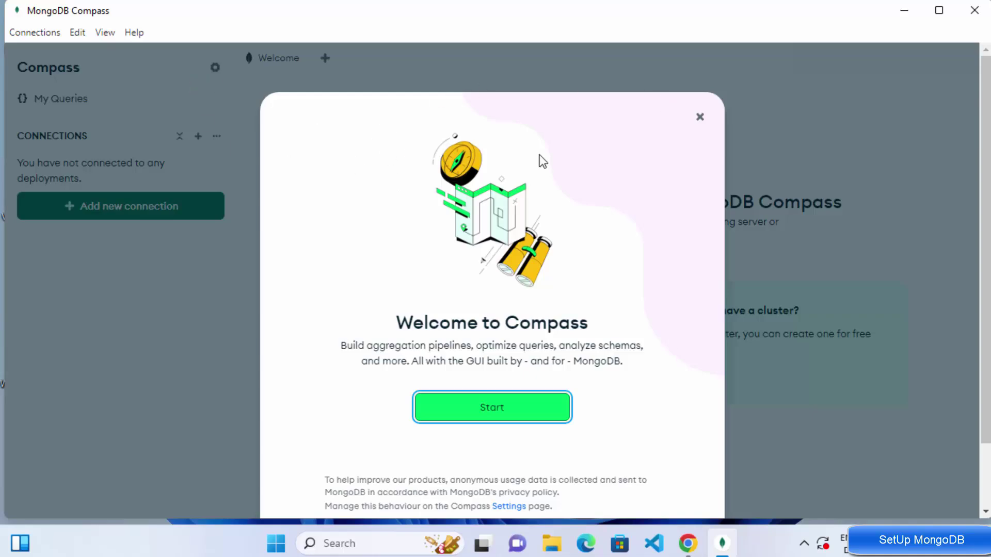
- Minimize the Compass window and reopen MongoDBCompass from the list of all installed apps
click(904, 10)
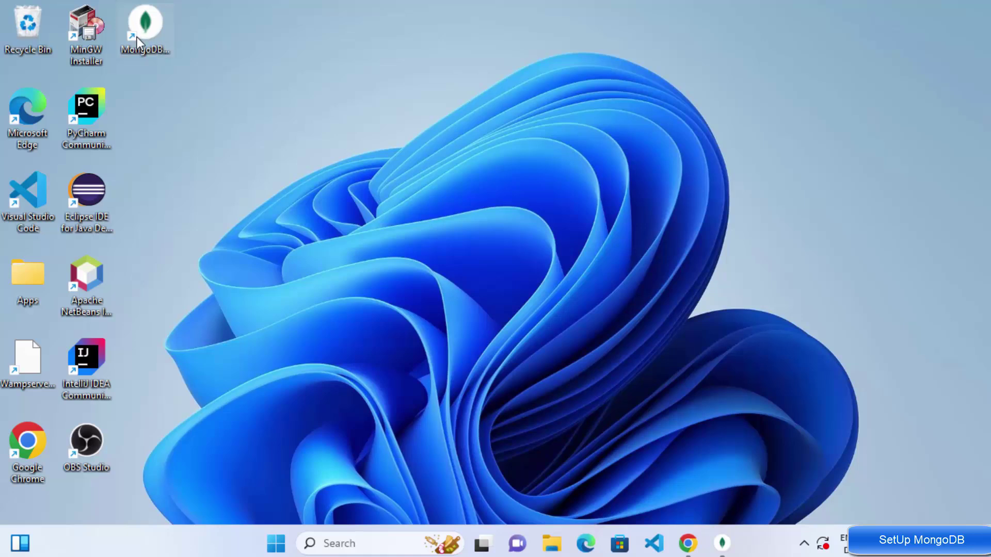
click(275, 544)
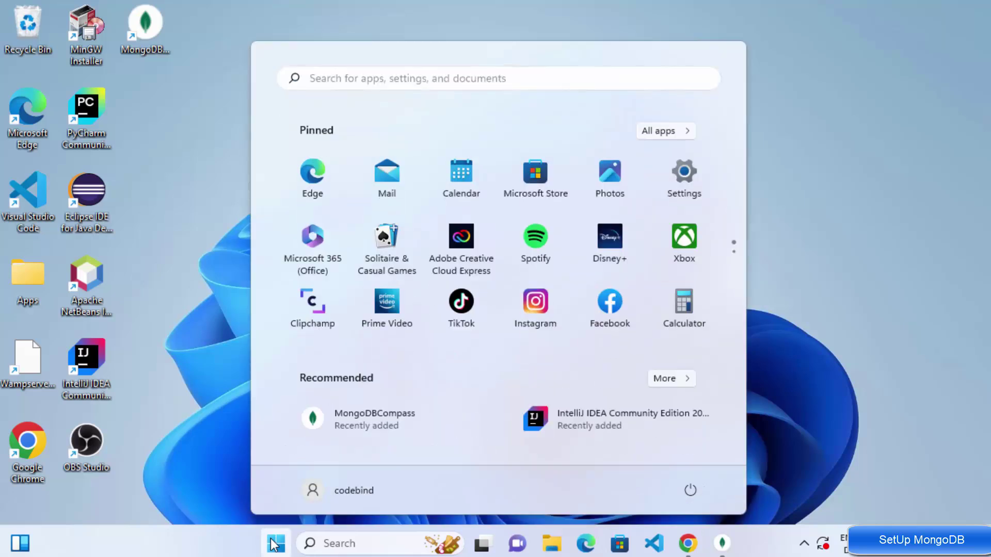
click(670, 132)
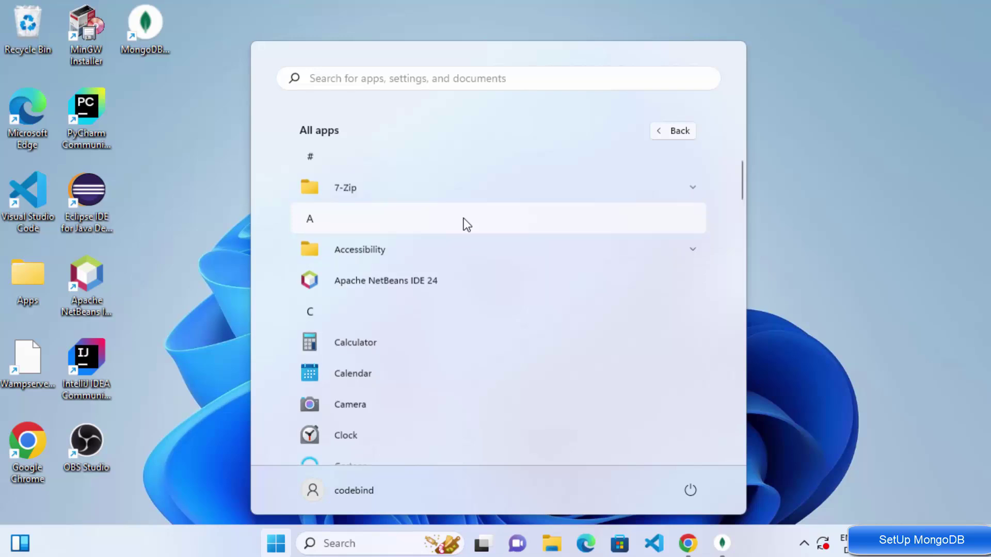
scroll(464, 224, down, 12)
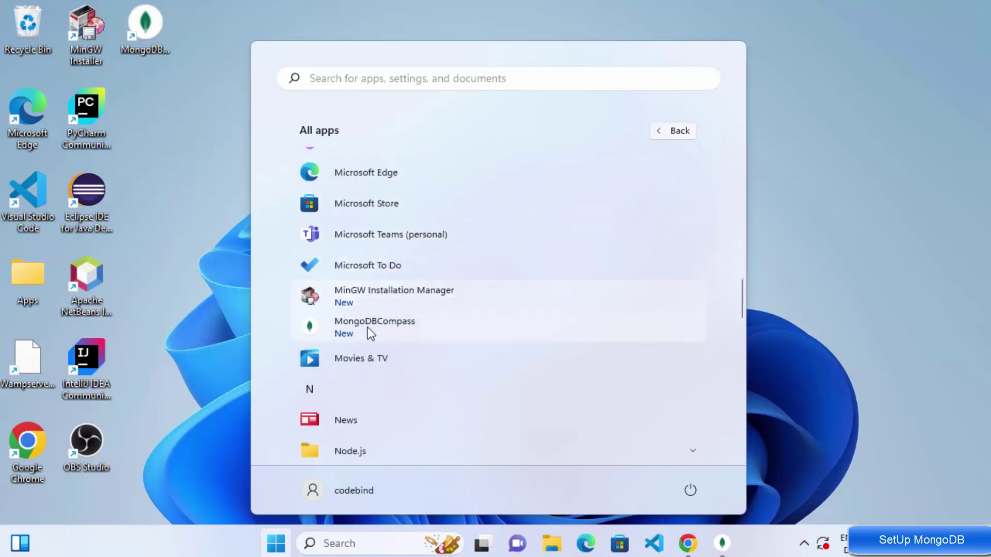
click(410, 339)
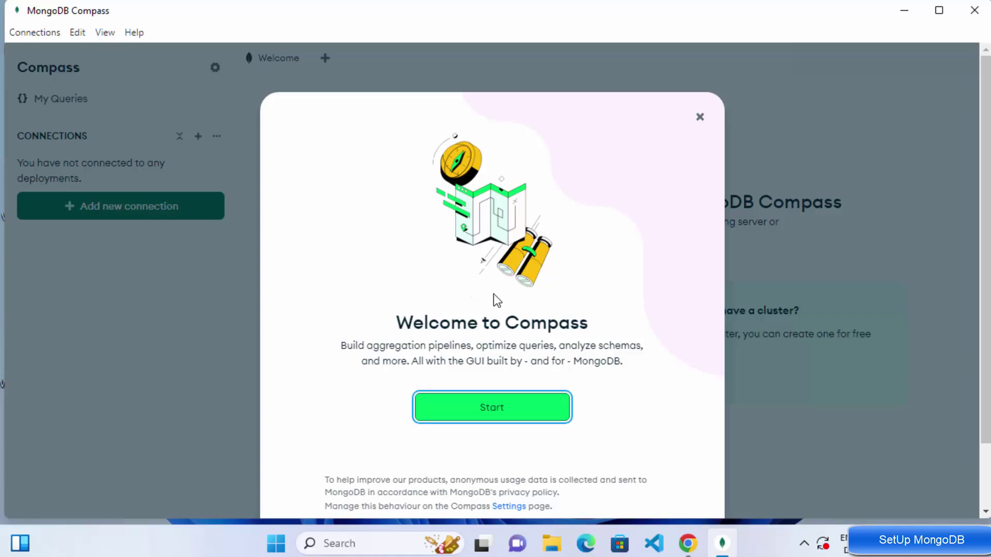
- Start Compass from its welcome dialog and maximize the window
click(495, 411)
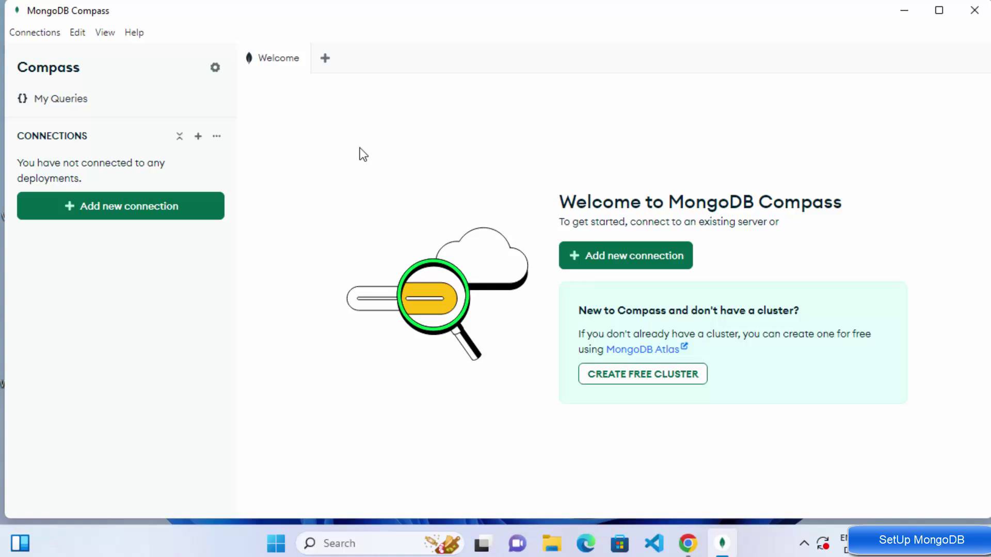
click(937, 11)
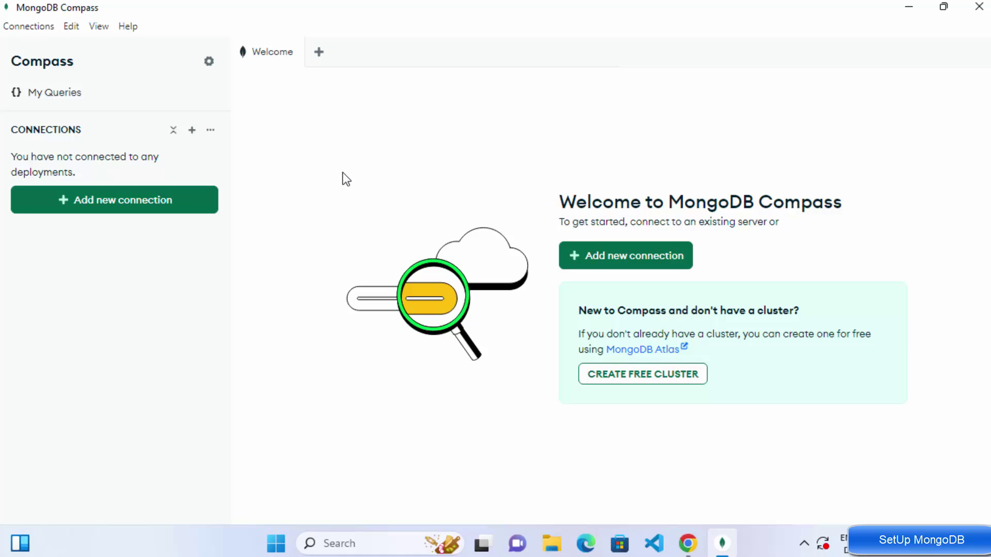
- Start a new connection and set its URI to mongodb://localhost:27017 without the trailing slash
click(86, 207)
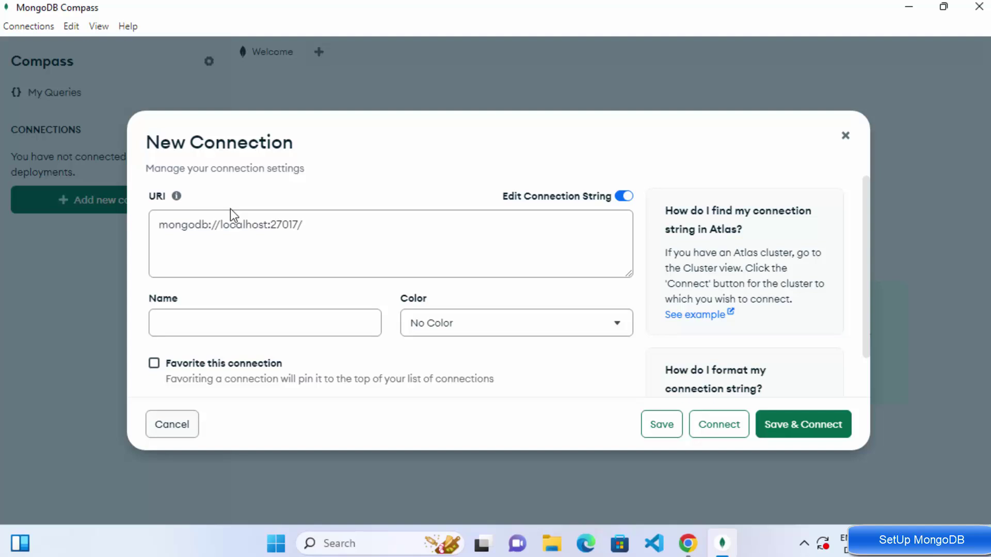
click(283, 229)
key(End)
key(BackSpace)
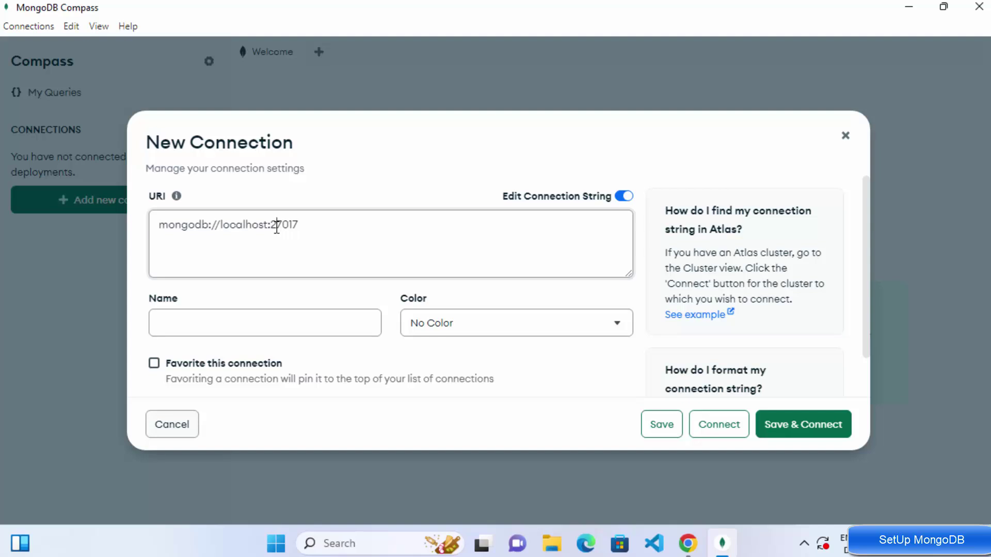
double_click(277, 227)
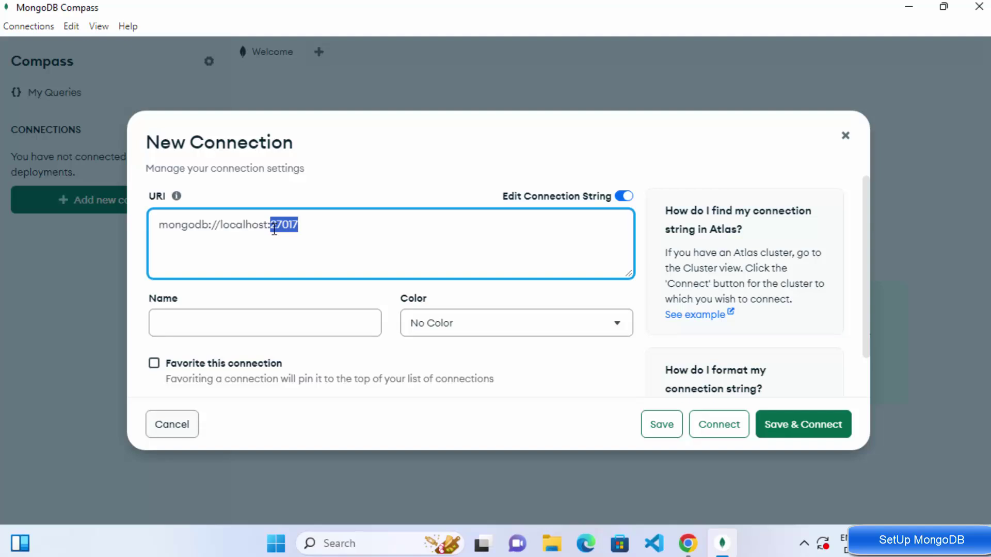
click(308, 226)
drag(316, 226, 135, 228)
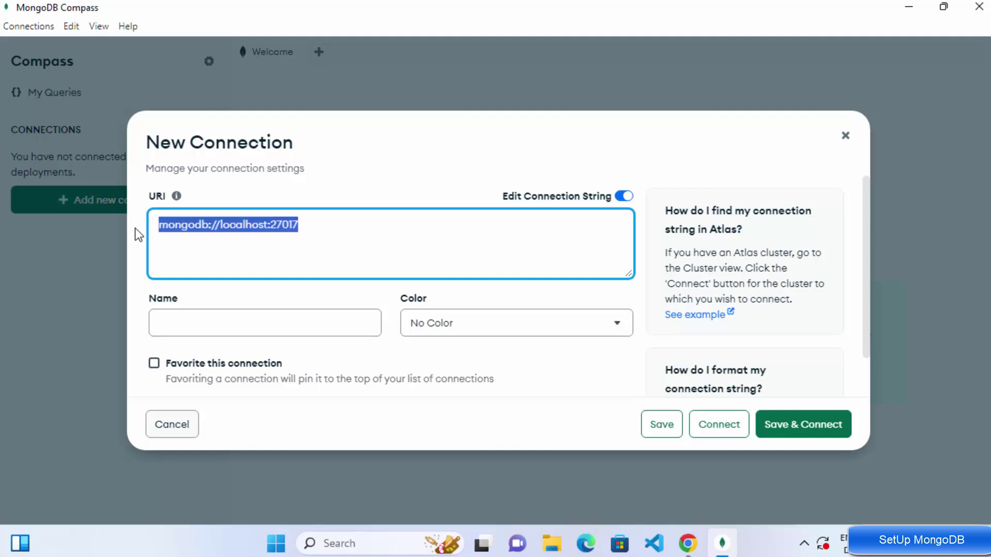
click(265, 229)
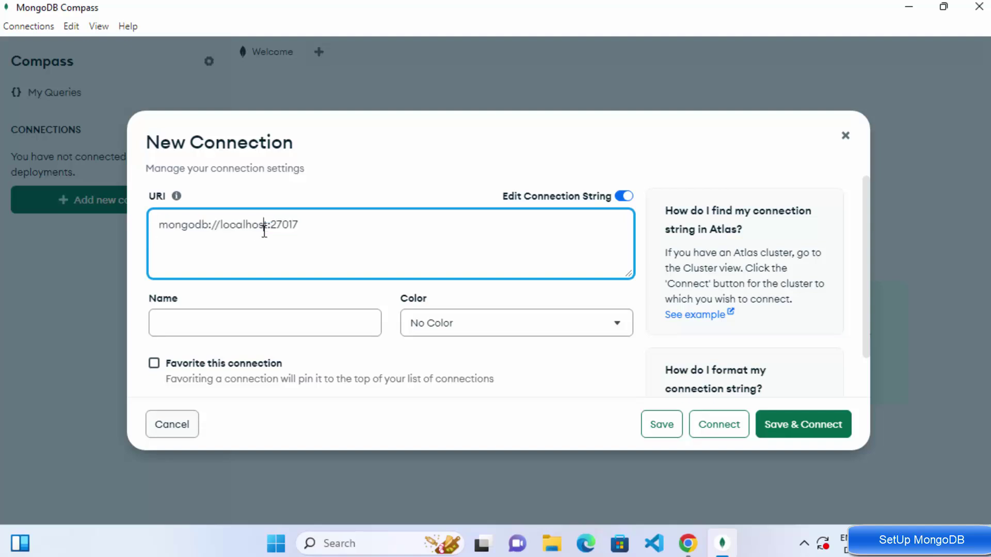
triple_click(184, 226)
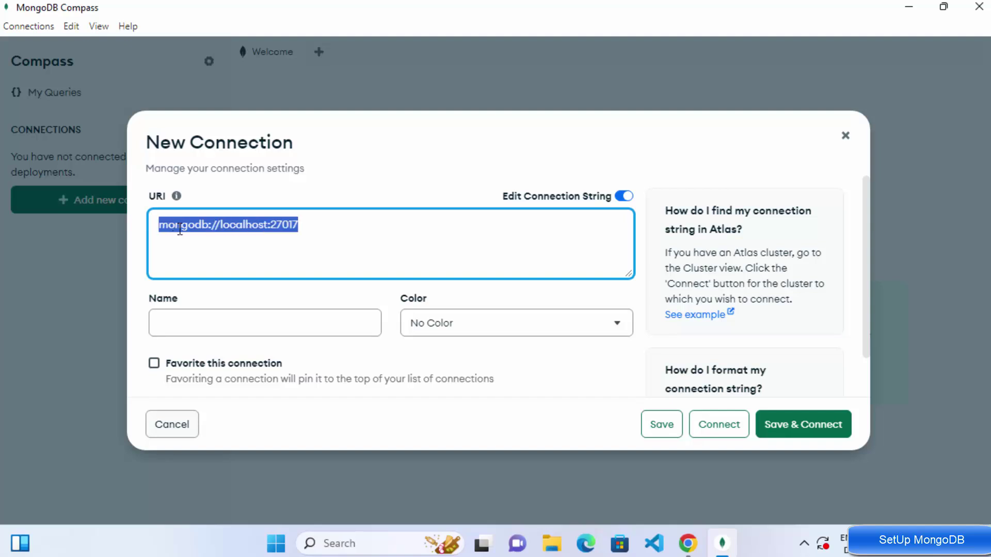
click(180, 227)
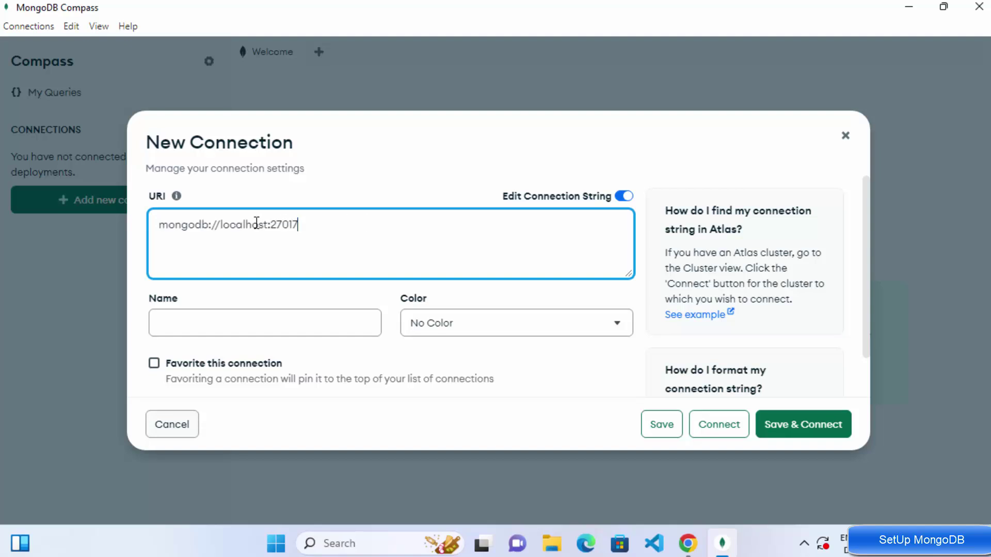
triple_click(257, 223)
- Expand the advanced connection options and examine the general settings for connection string scheme, host and direct connection
scroll(662, 240, down, 1)
scroll(661, 241, down, 2)
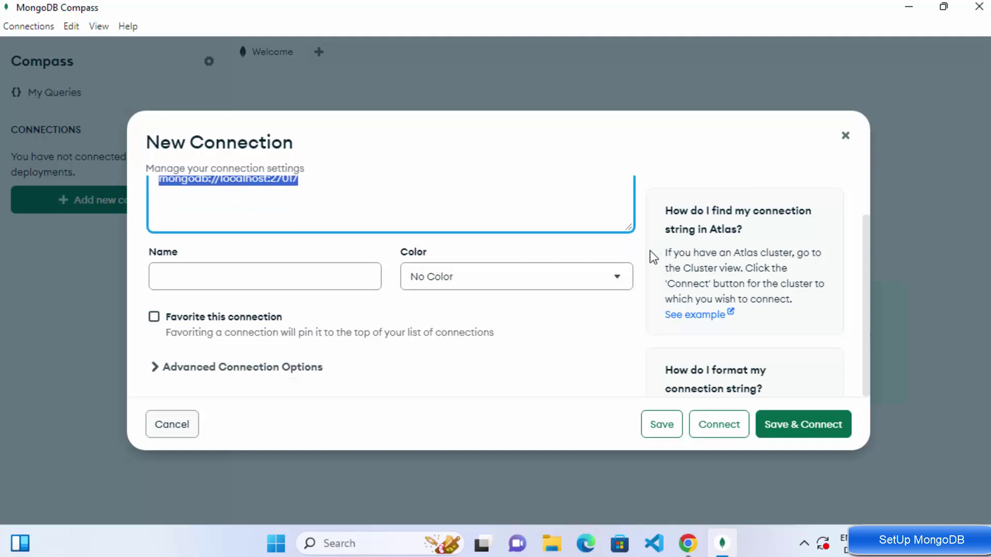
click(292, 366)
scroll(508, 323, down, 5)
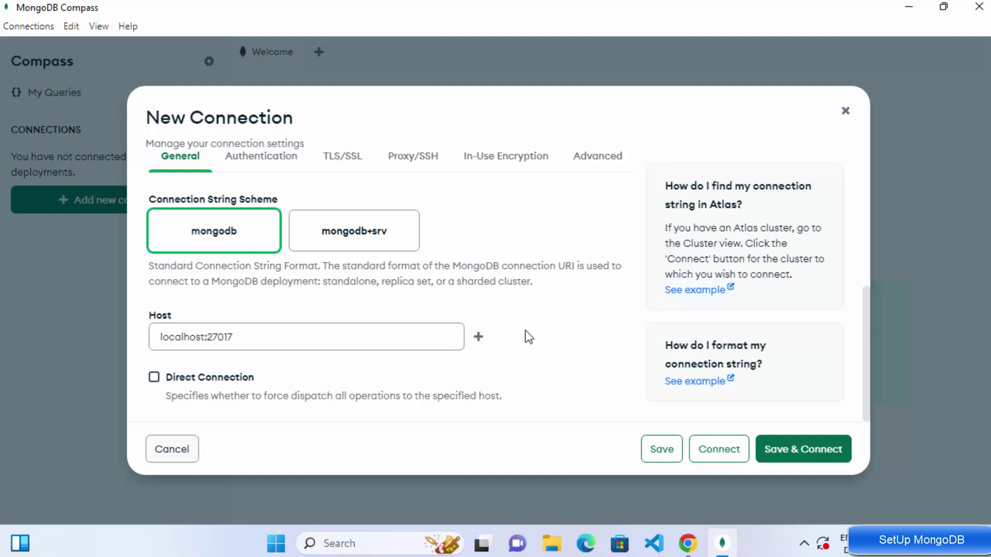
scroll(526, 335, up, 5)
- Save the connection with the URI mongodb://localhost:27017 and connect to it
click(352, 203)
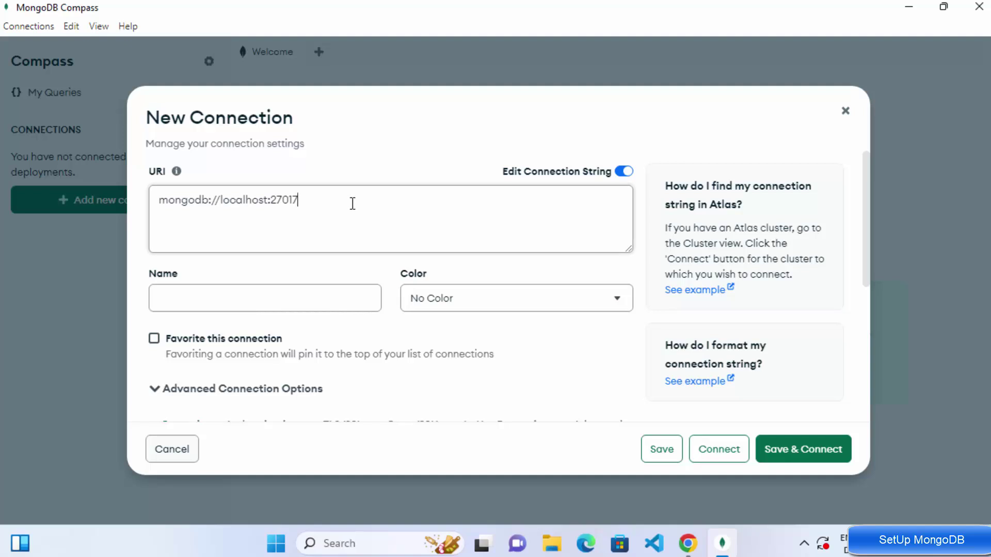
drag(353, 203, 144, 203)
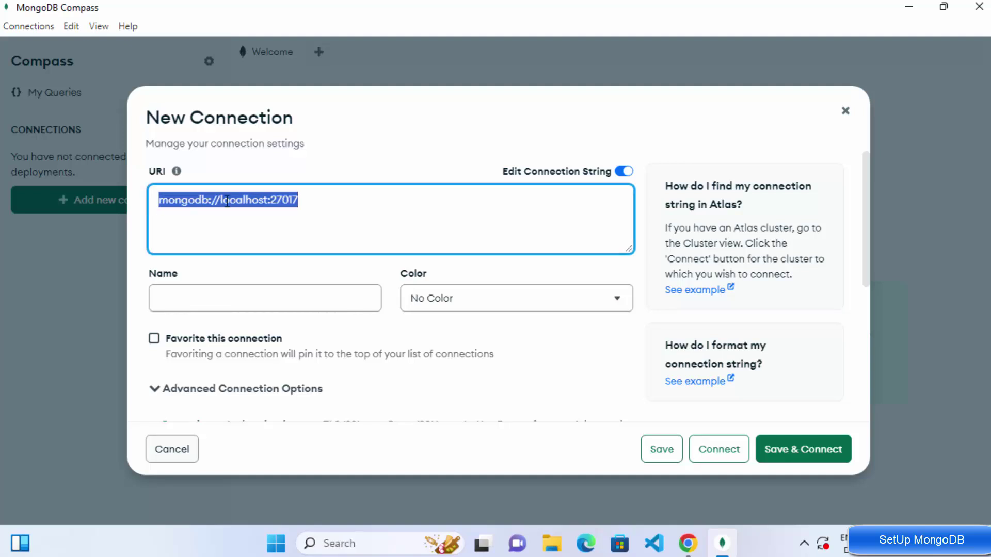
click(791, 461)
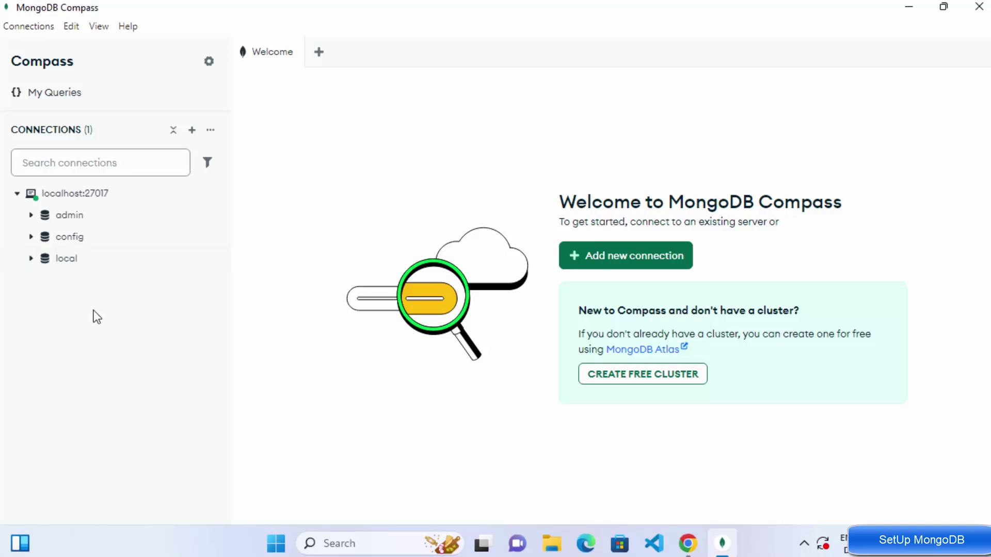
- Create a database named mydb with a collection named orders on the localhost:27017 connection
mouse_move(176, 197)
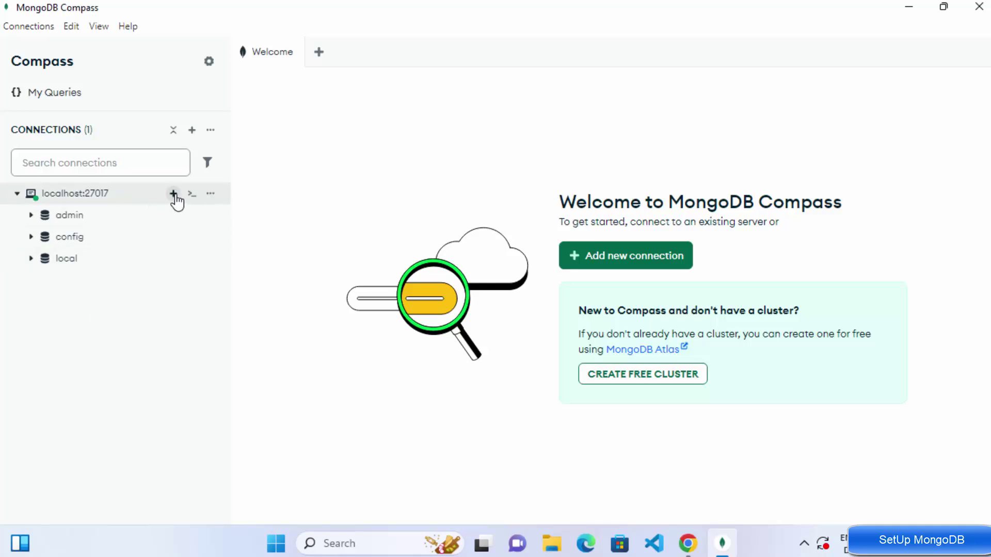
click(173, 194)
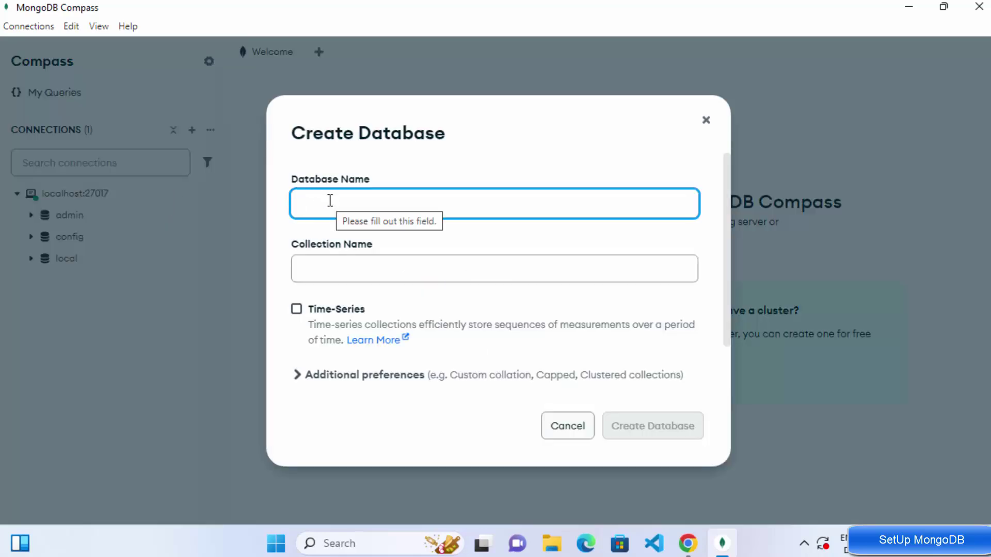
text(my)
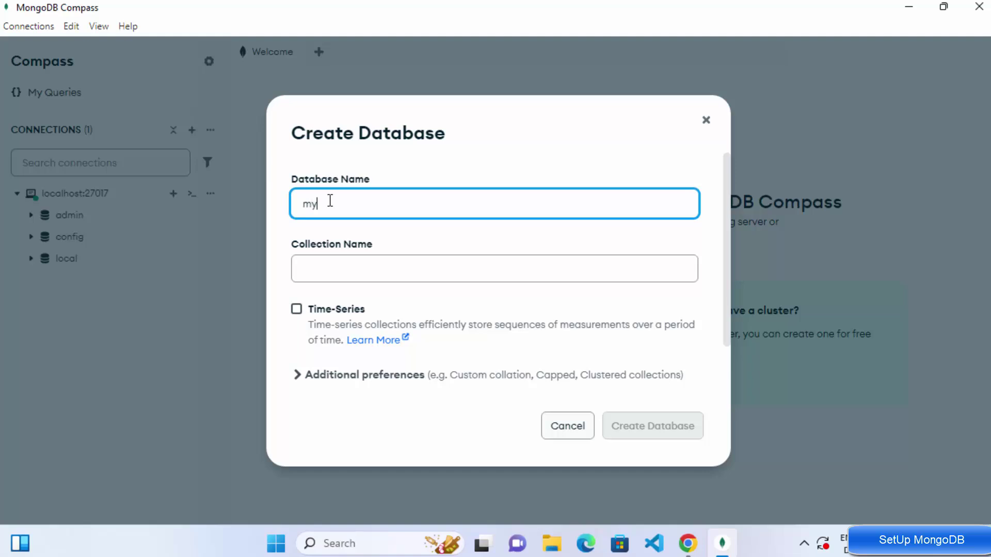
text(db)
click(380, 228)
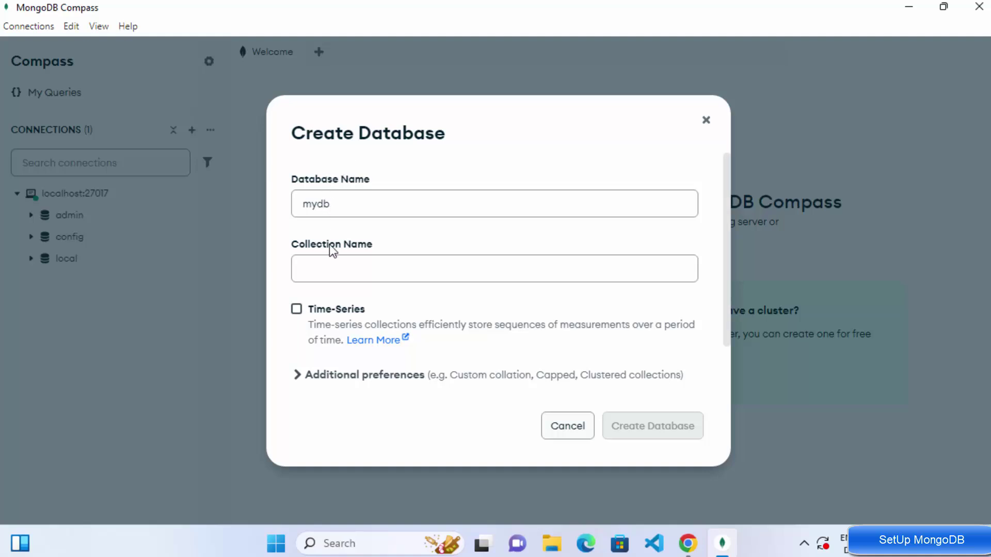
click(336, 268)
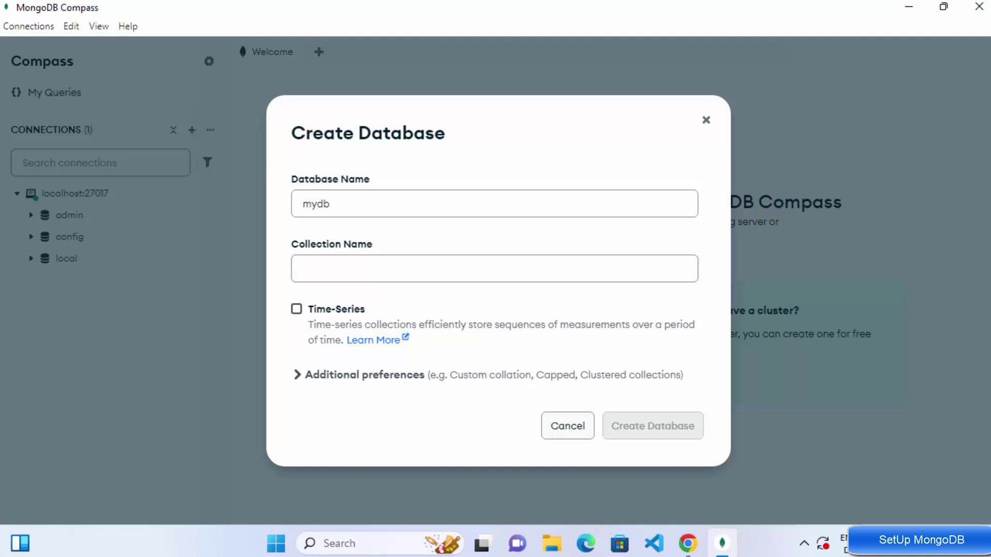
click(442, 269)
text(orders)
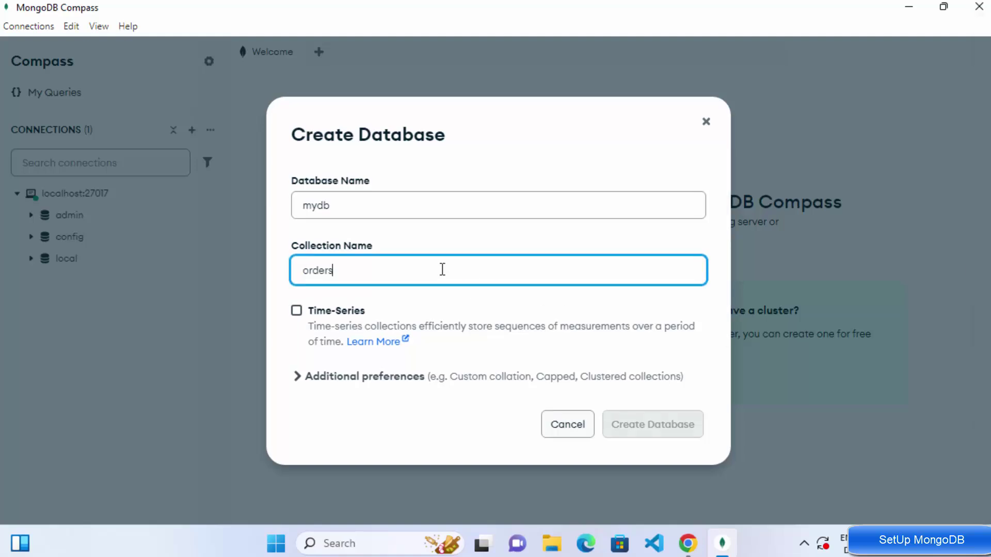
click(336, 227)
click(378, 267)
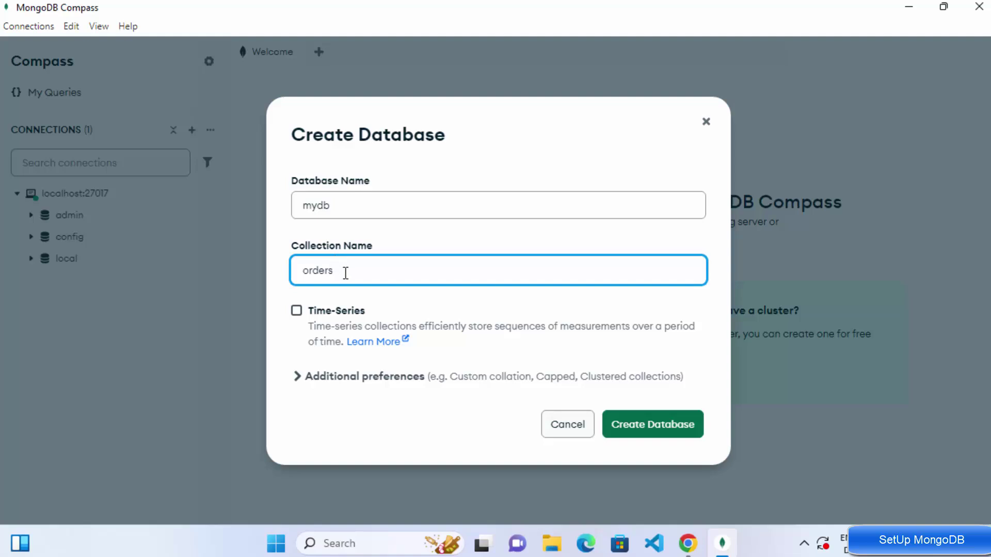
double_click(320, 271)
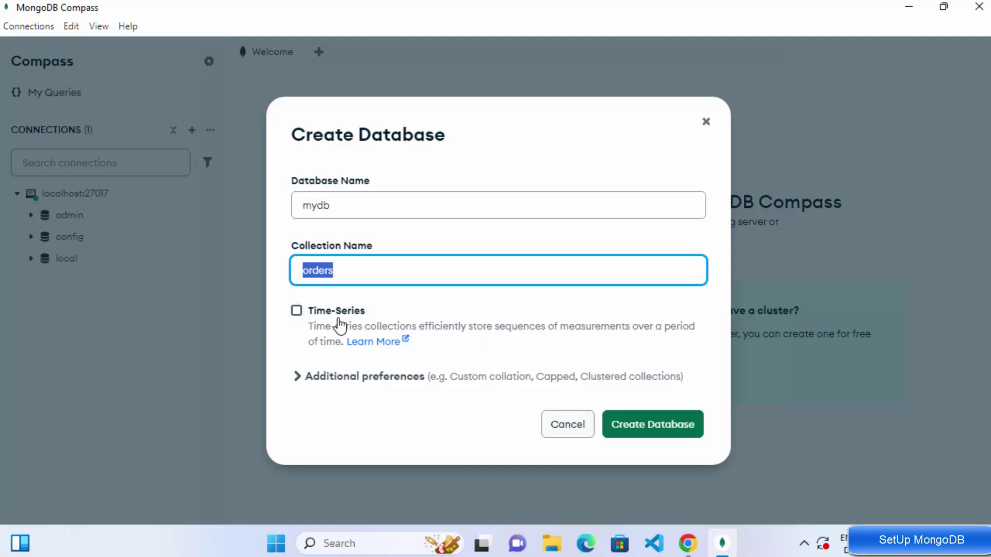
click(638, 430)
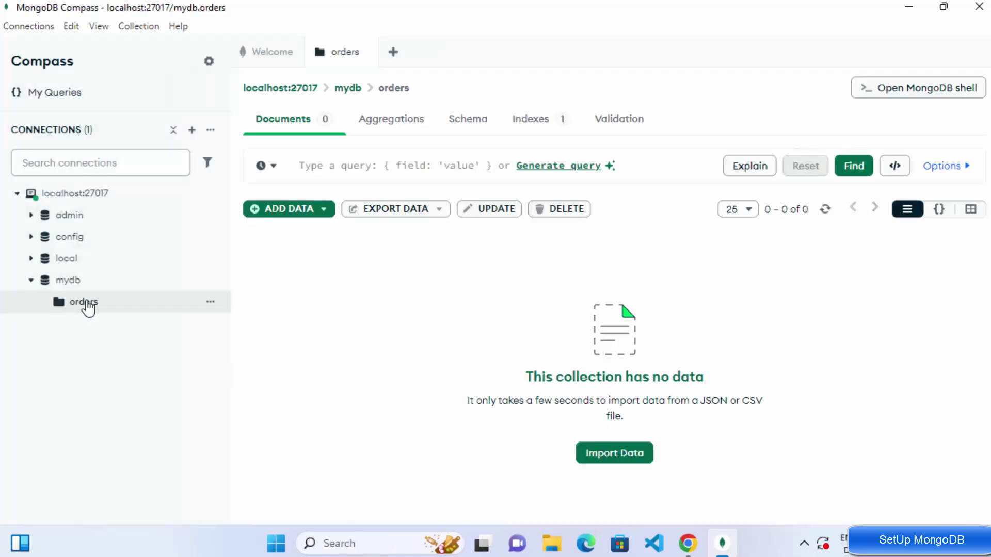
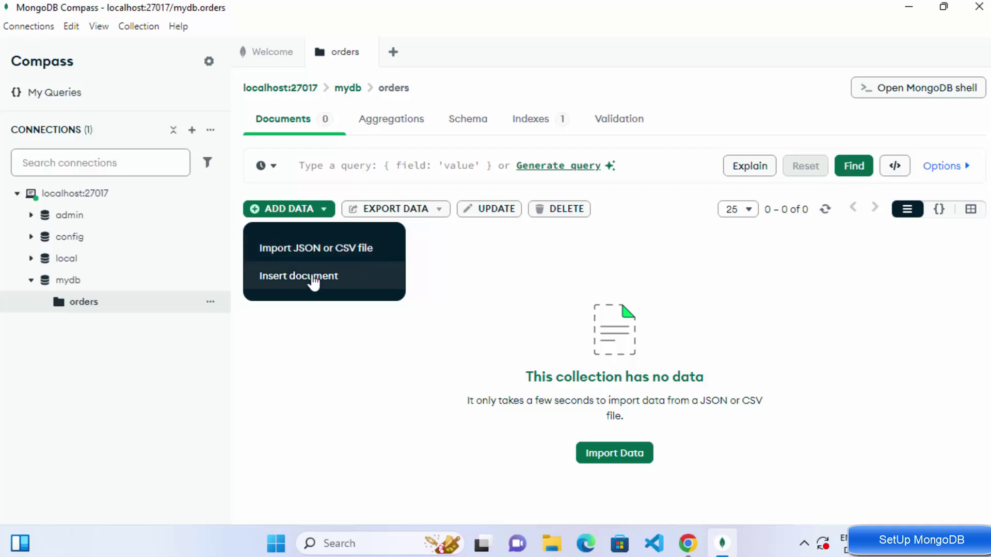
- Start a new document in the mydb.orders collection and add a name field after _id, with the person's name as a string value
click(313, 276)
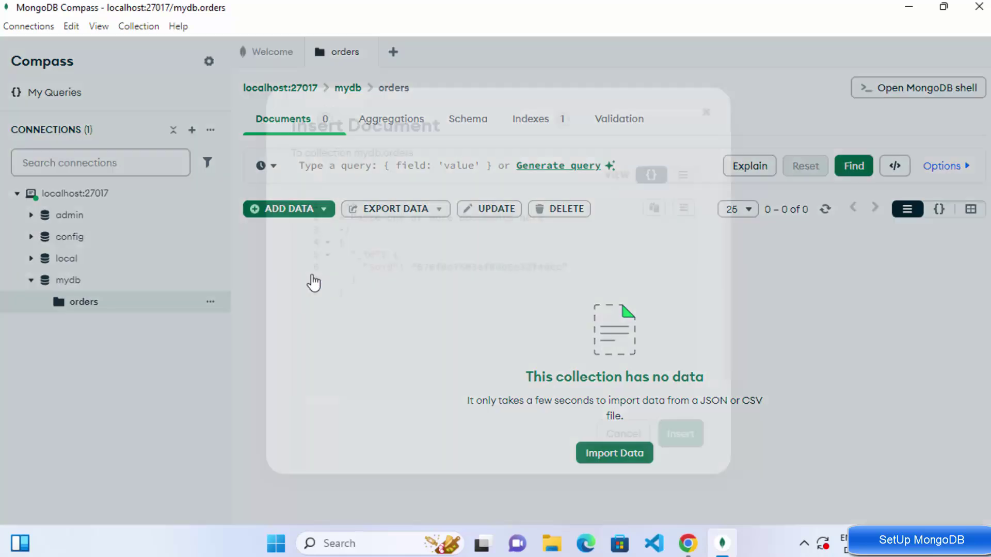
click(388, 279)
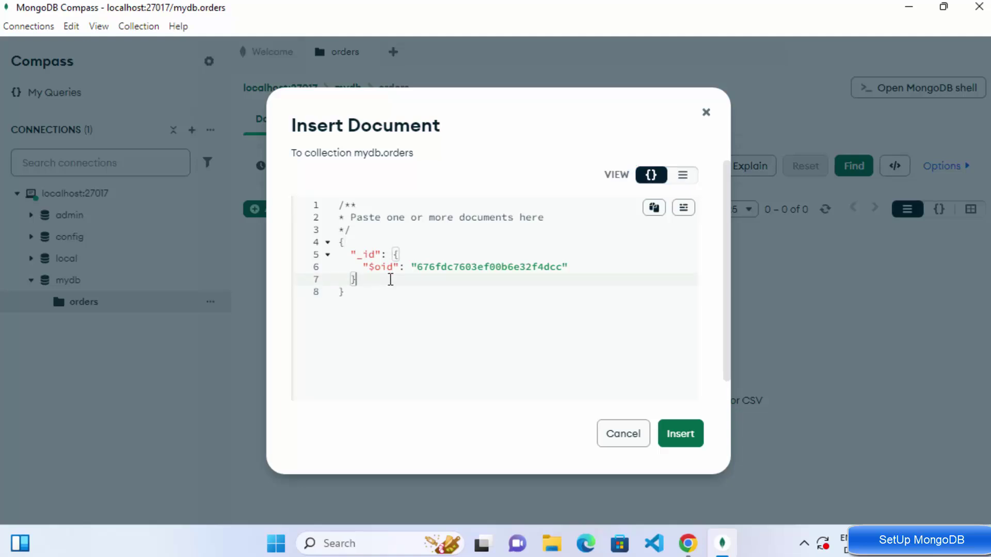
shift+click(326, 261)
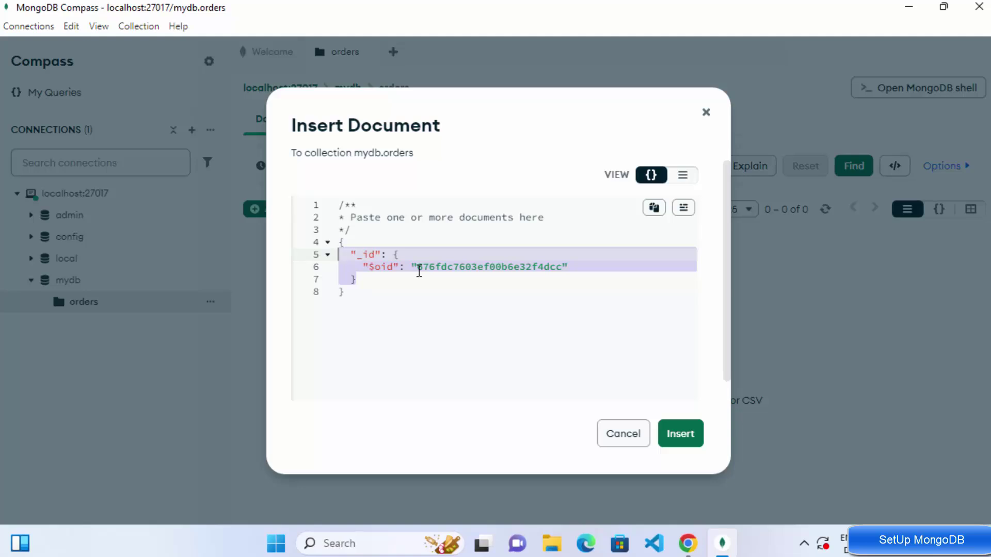
click(387, 279)
key(Return)
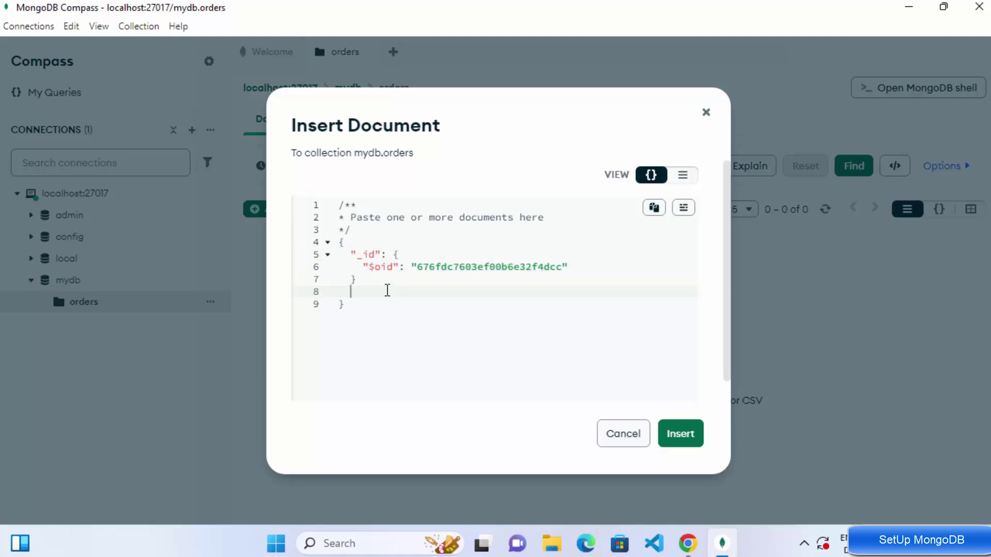
text("name)
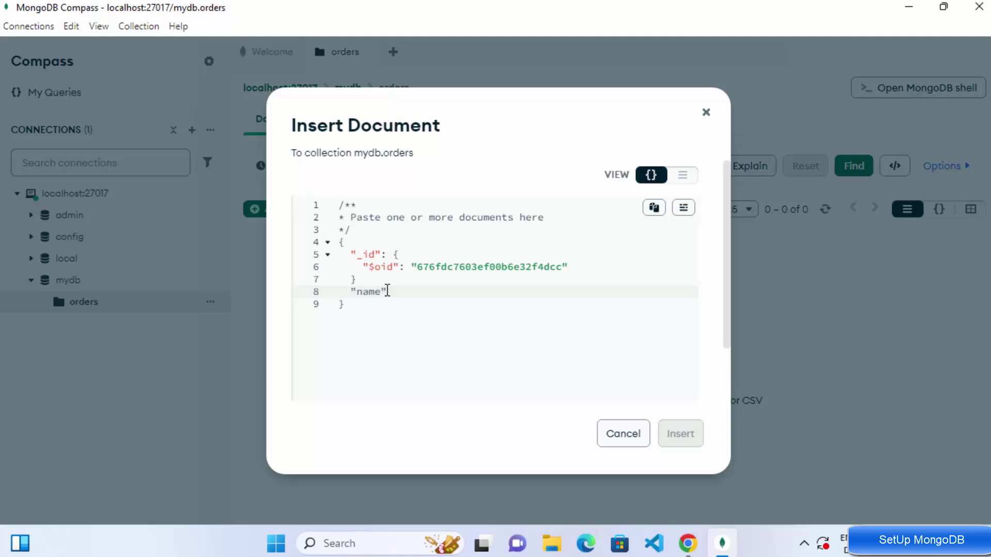
text(": "tom",)
key(Return)
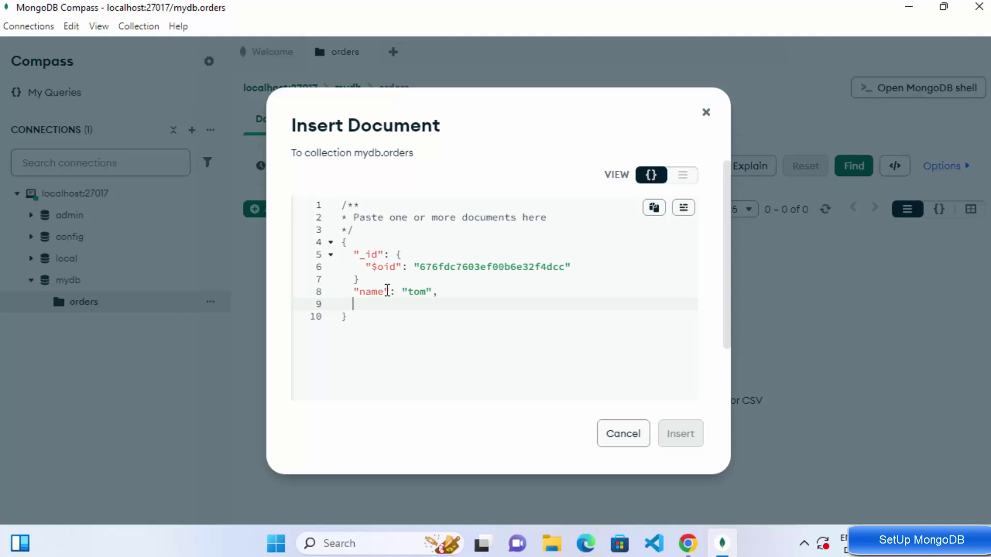
- Add the fields "status": "Shipped" and "amount": 100 to the new orders document
text("status": "Shipped")
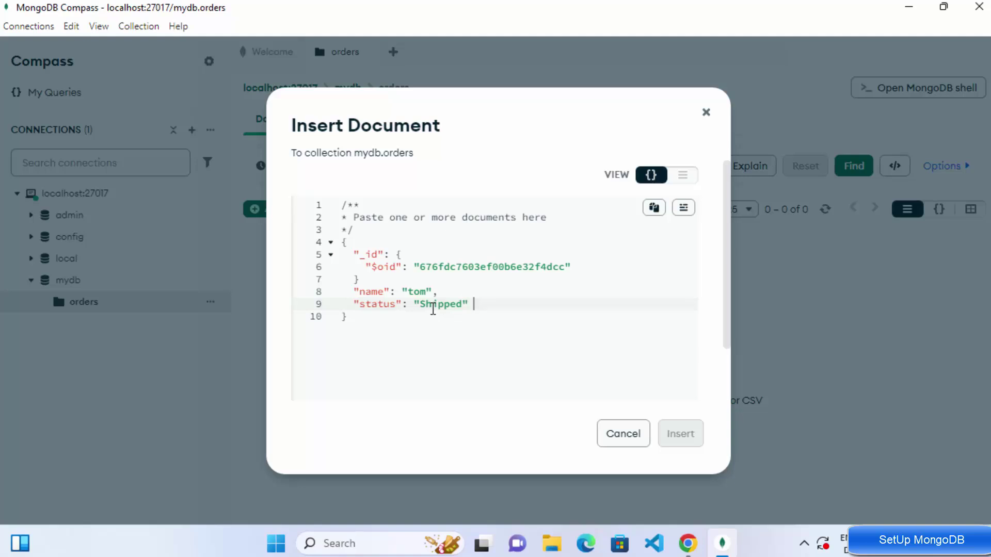
key(BackSpace)
text(,)
key(Return)
text("amount": 100)
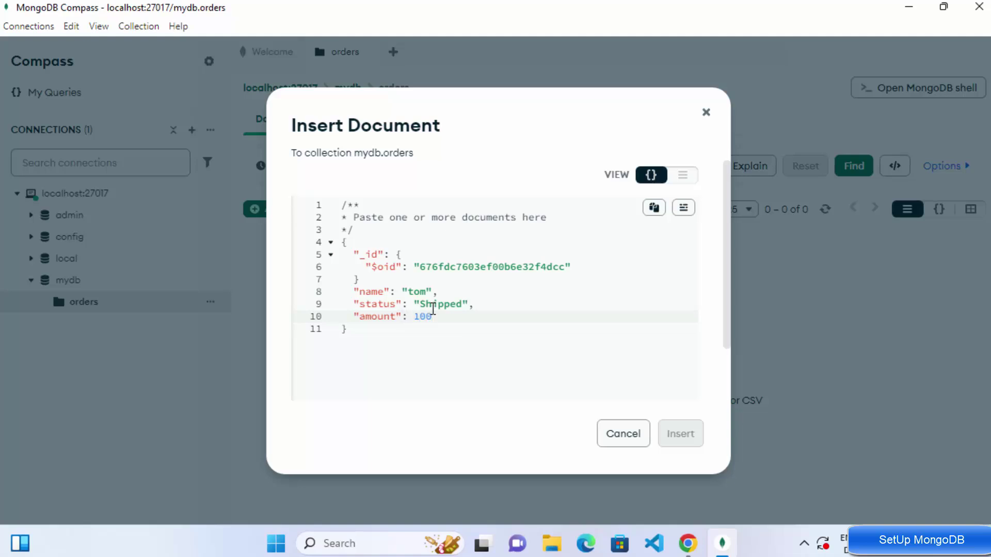
- Add the missing comma after the _id object's closing brace and insert the document into mydb.orders
click(450, 328)
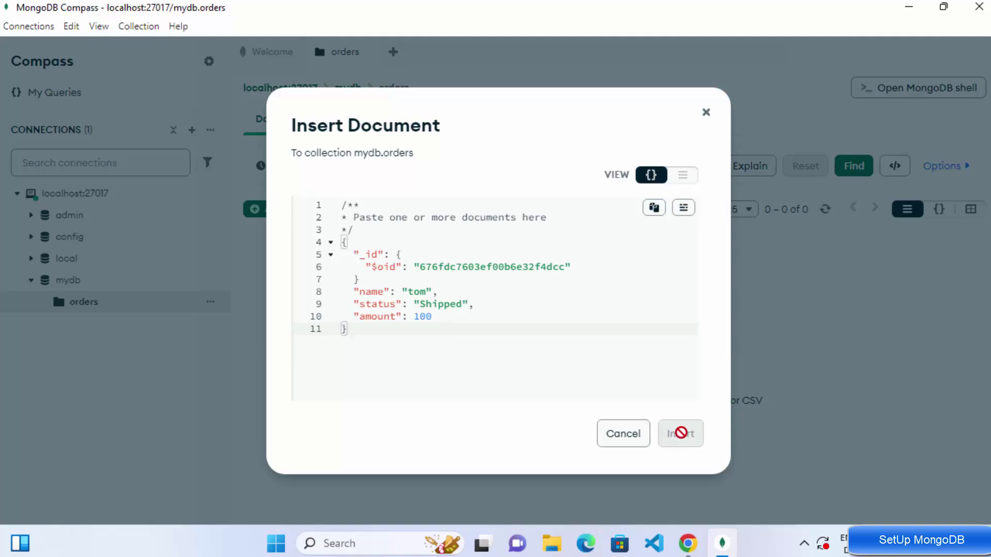
click(413, 275)
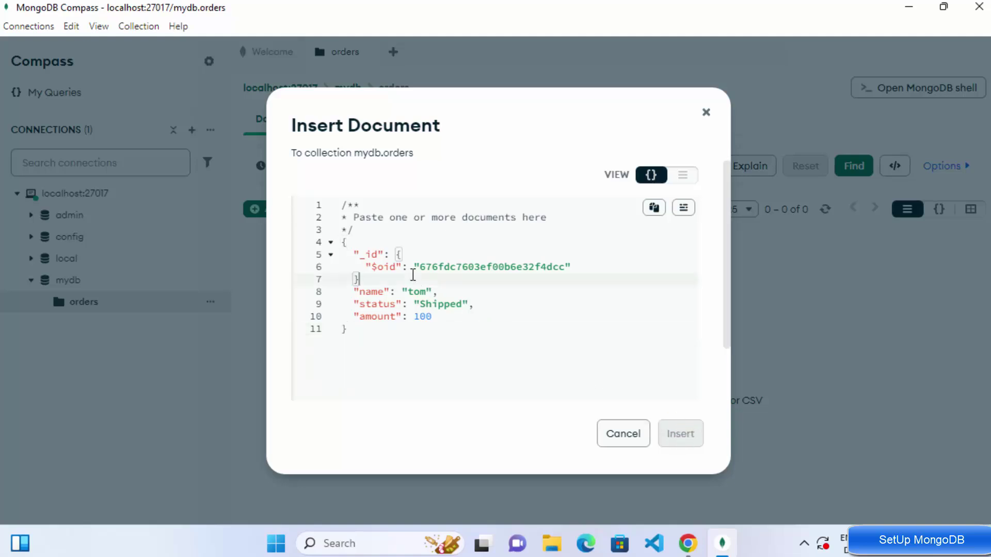
text(,)
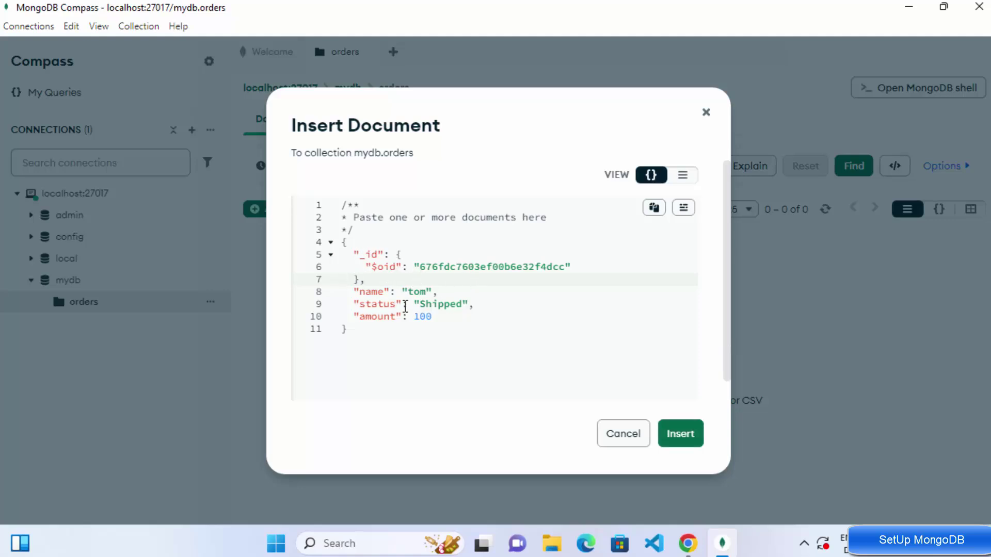
click(685, 450)
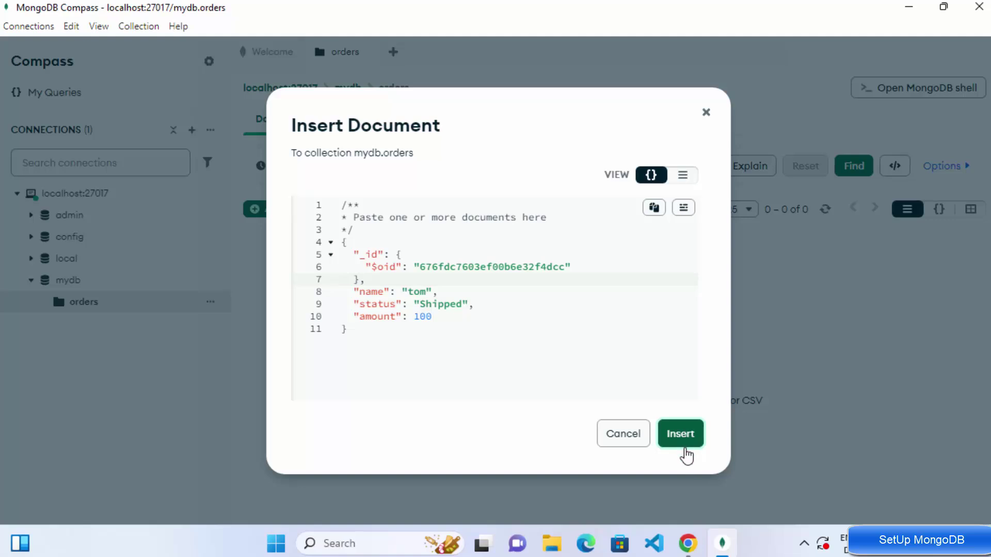
click(686, 440)
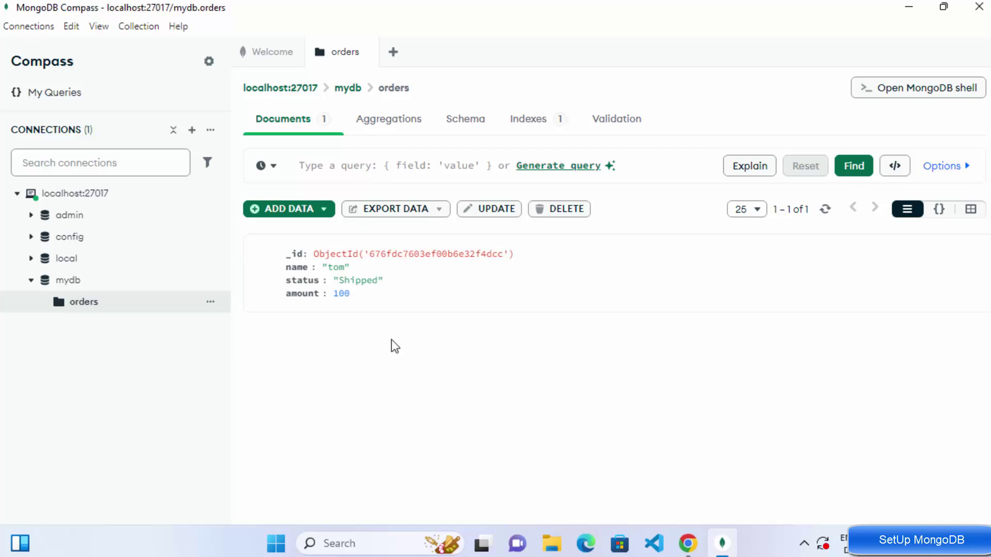
- Look through the aggregations, schema, indexes and validation views of the orders collection
click(402, 130)
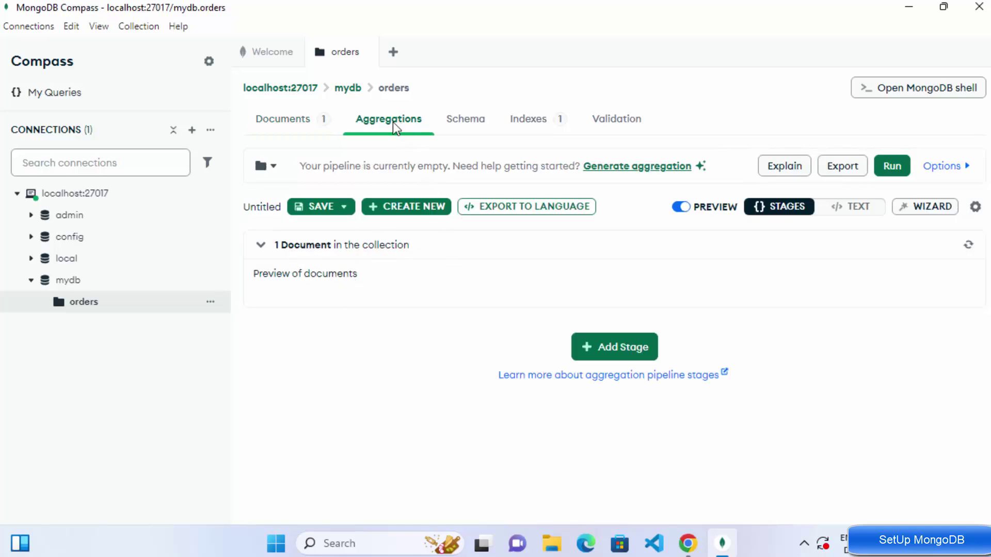
click(470, 123)
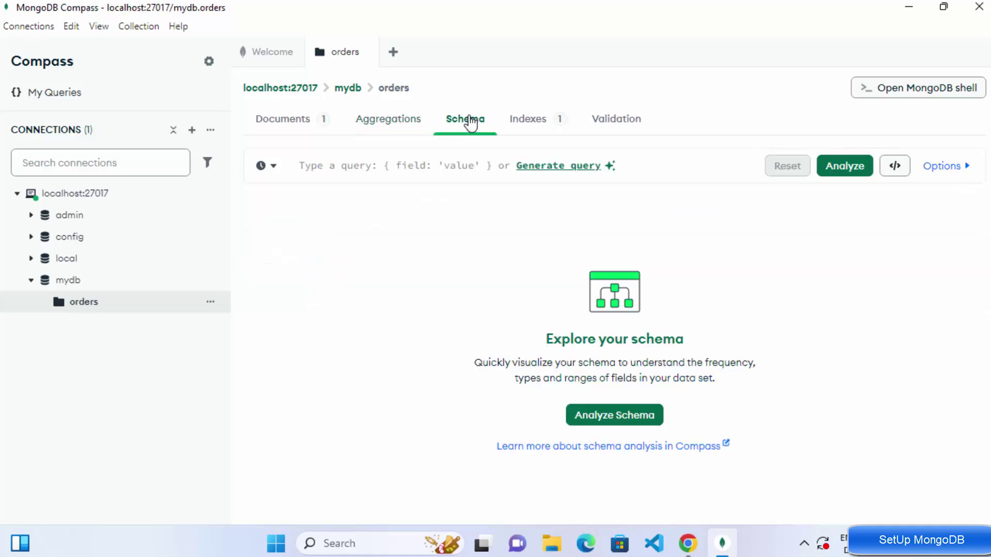
click(538, 122)
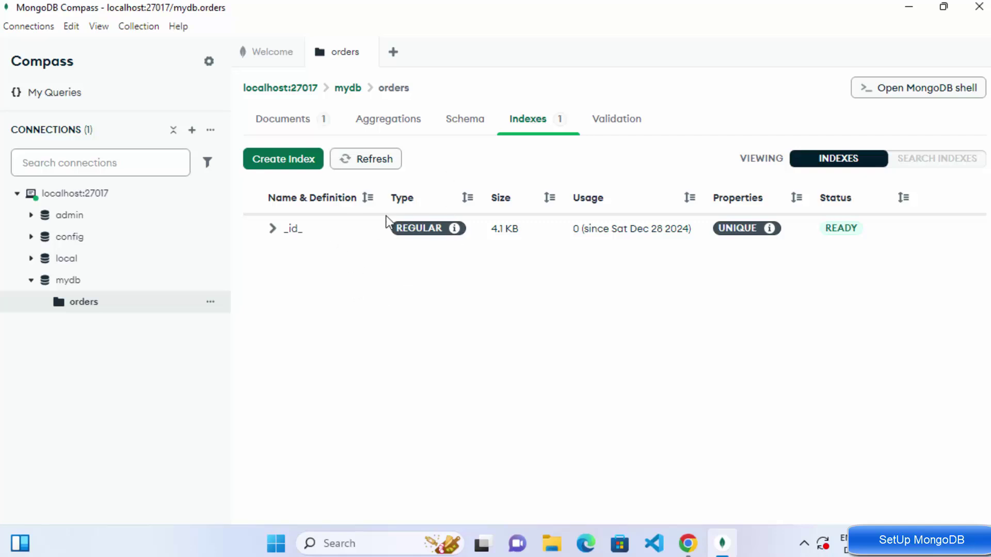
click(626, 129)
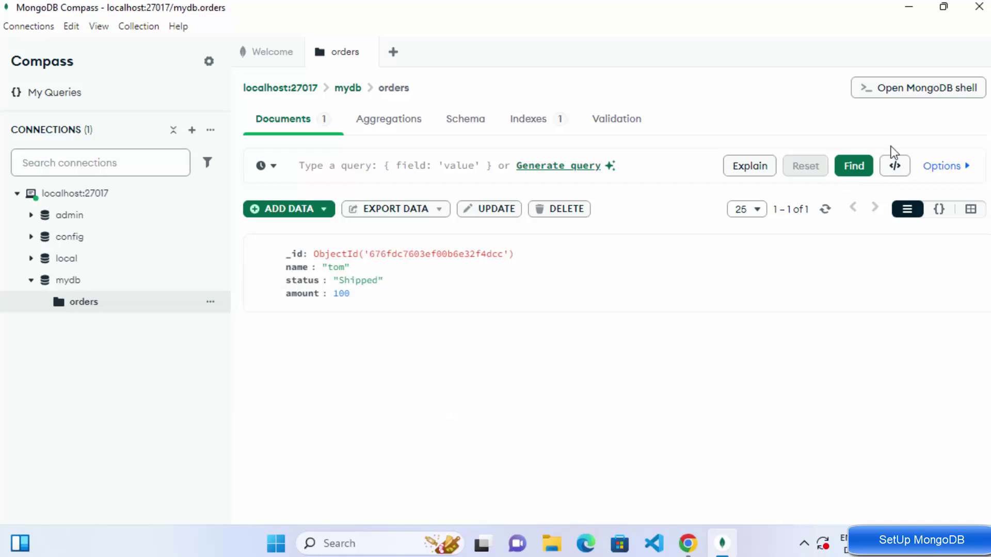
- Open the MongoDB shell on mydb, run the query db["orders"].find(), and copy the returned document
click(909, 96)
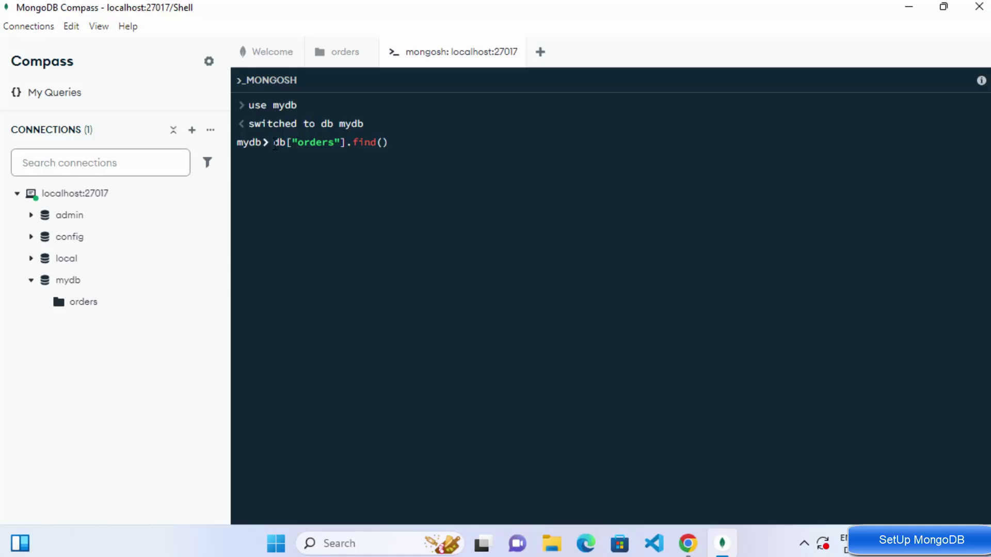
key(End)
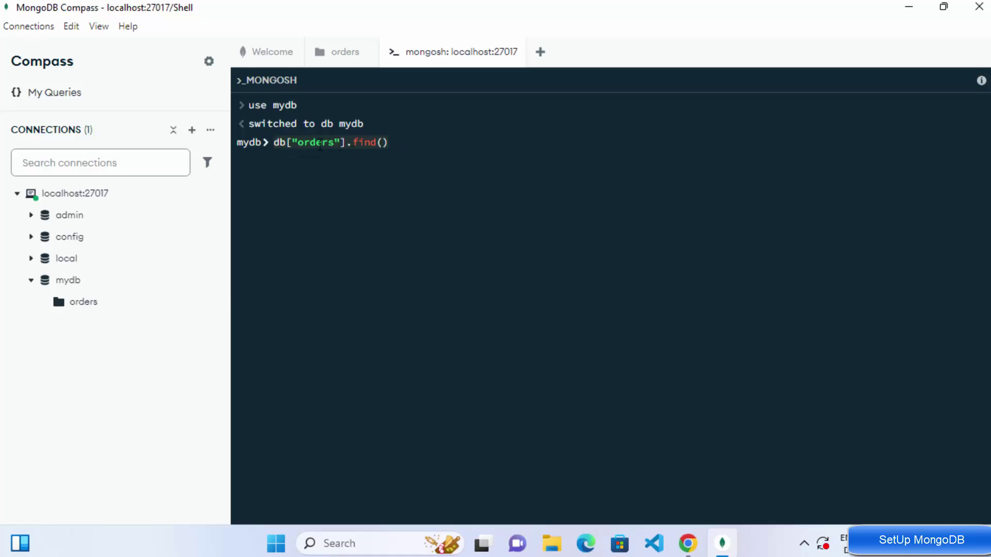
key(Left)
key(Left)
key(Left)
key(Left)
key(Left)
key(Left)
key(Left)
key(Left)
key(Left)
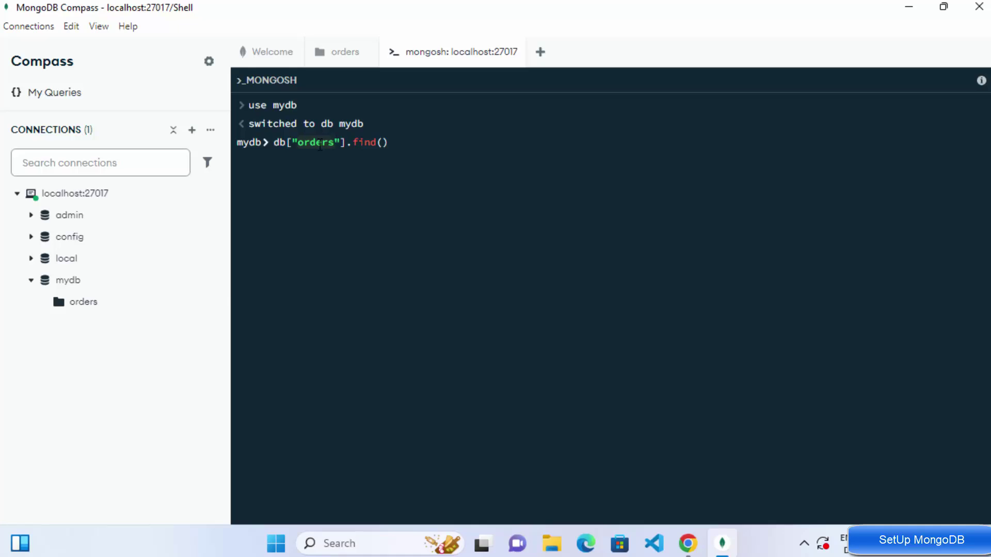
key(Right)
key(Right)
key(Right)
key(Right)
key(Right)
key(Right)
key(Right)
key(Right)
key(Return)
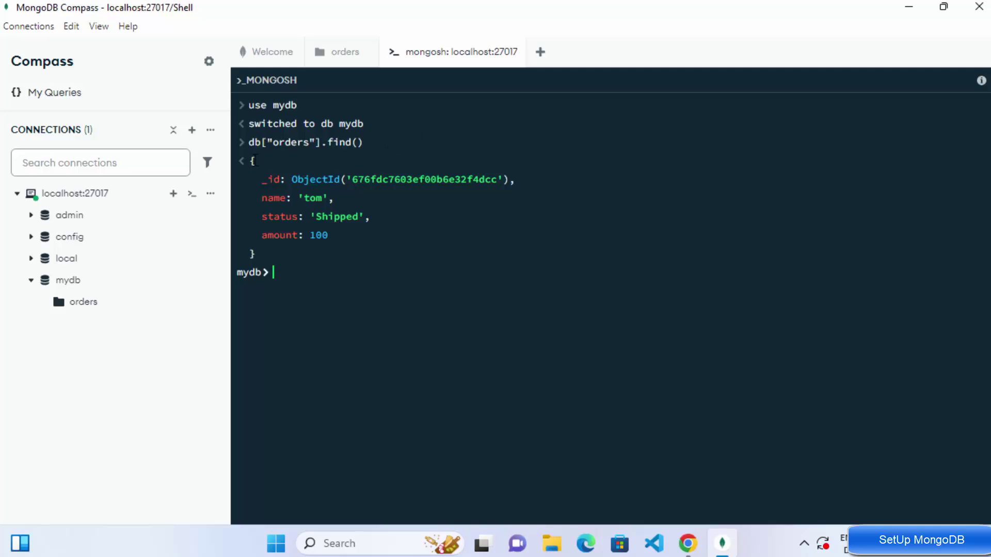
drag(250, 160, 280, 260)
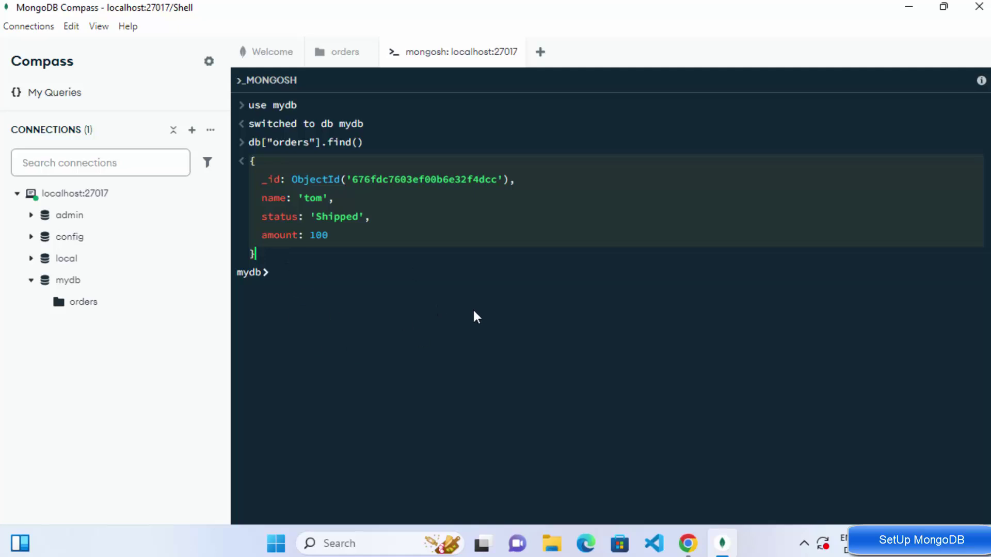
key(ctrl+c)
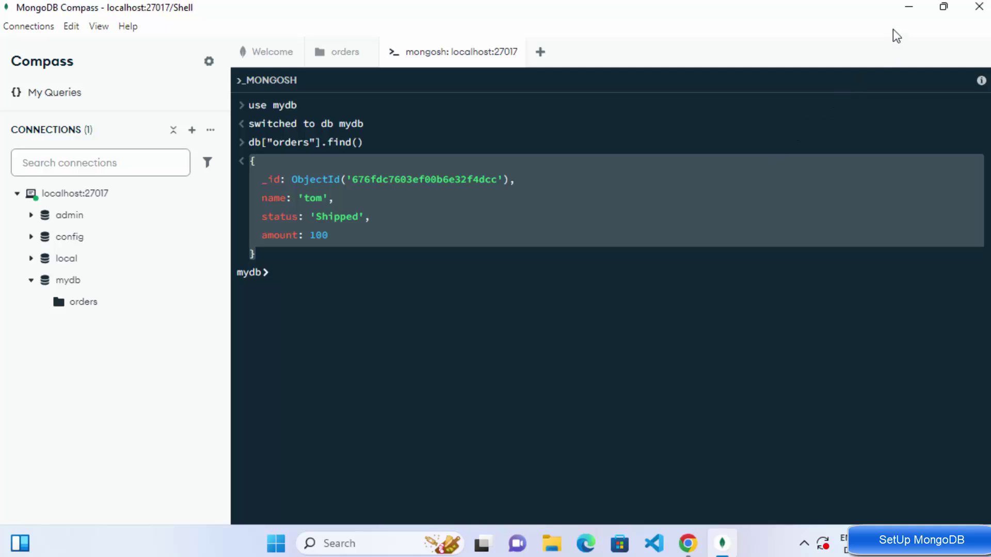
- Switch to Chrome and choose version 2.3.7 on the MongoDB Shell download page
click(908, 7)
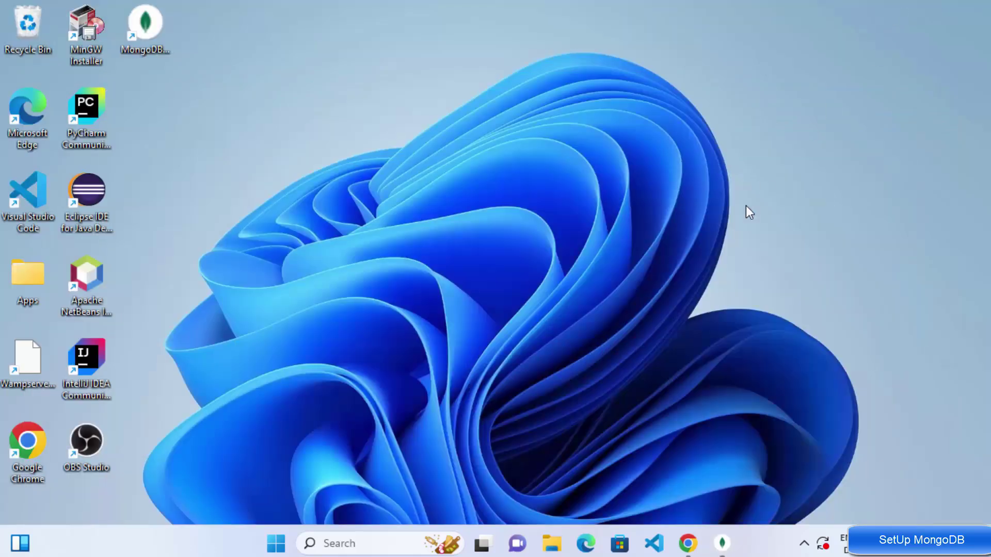
click(688, 543)
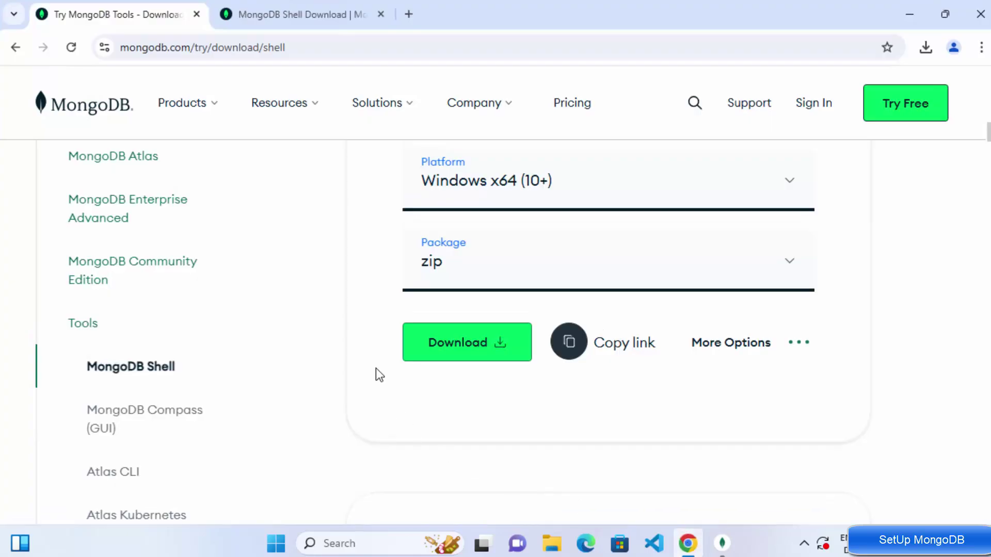
click(308, 15)
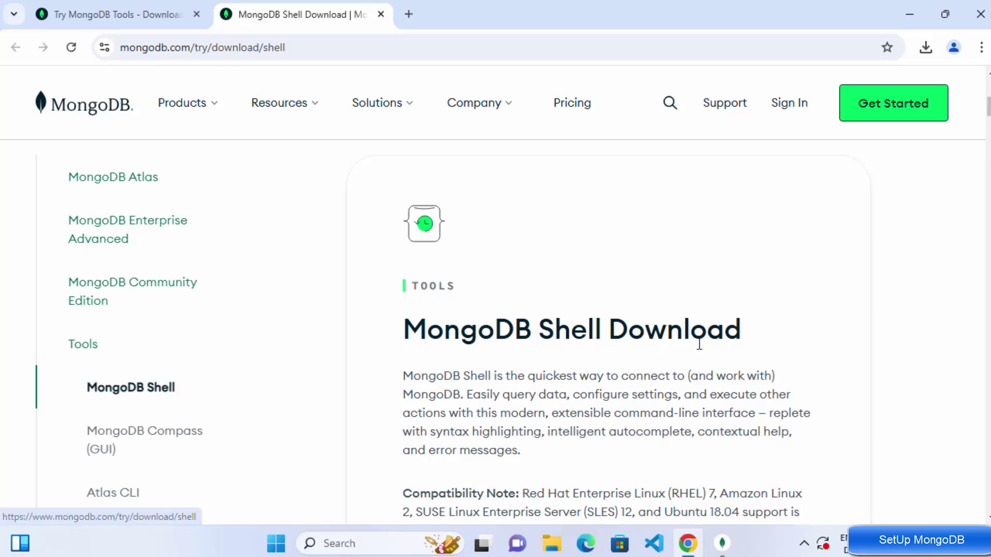
scroll(699, 343, down, 6)
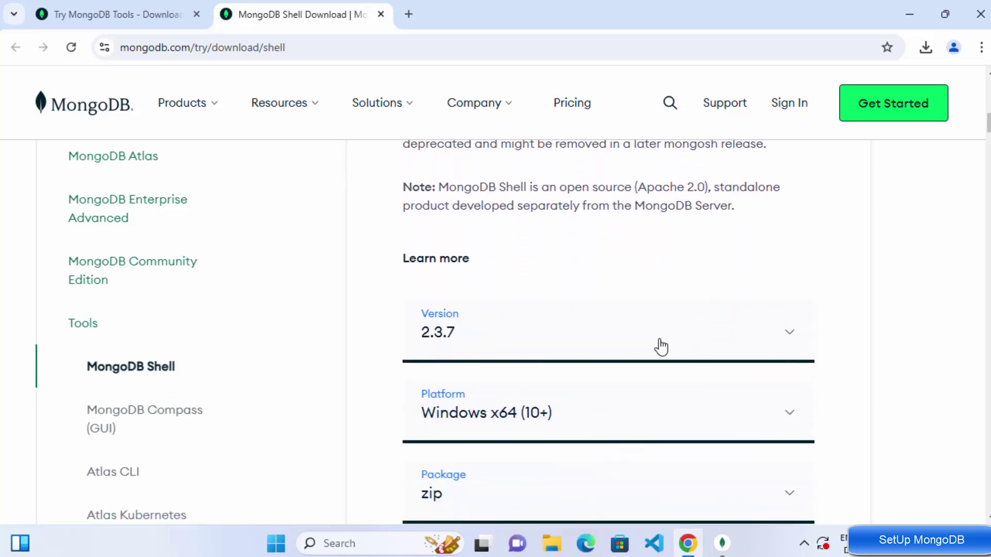
click(518, 343)
click(515, 399)
scroll(592, 287, down, 1)
scroll(592, 287, down, 1)
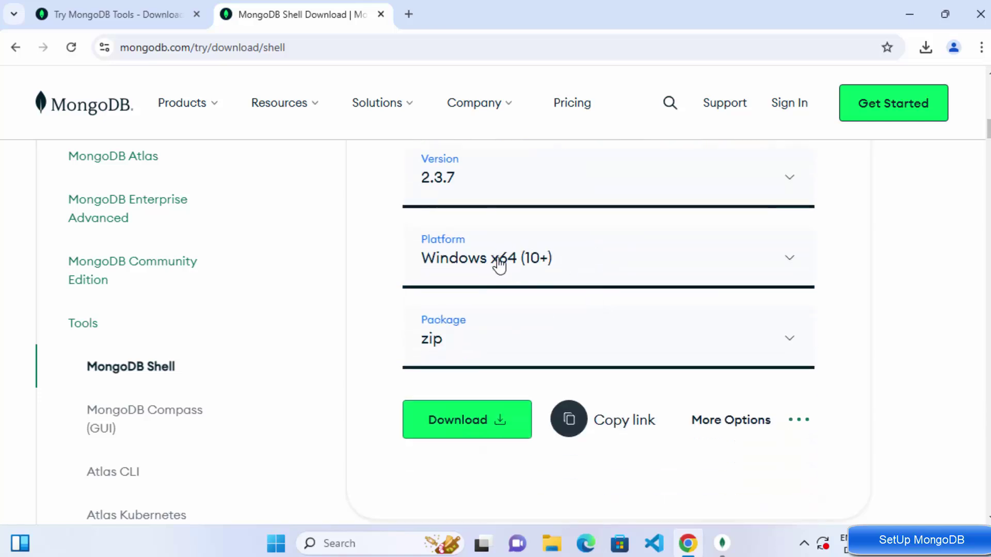
- Set the MongoDB Shell package to msi and download it for Windows x64 (10+)
click(464, 342)
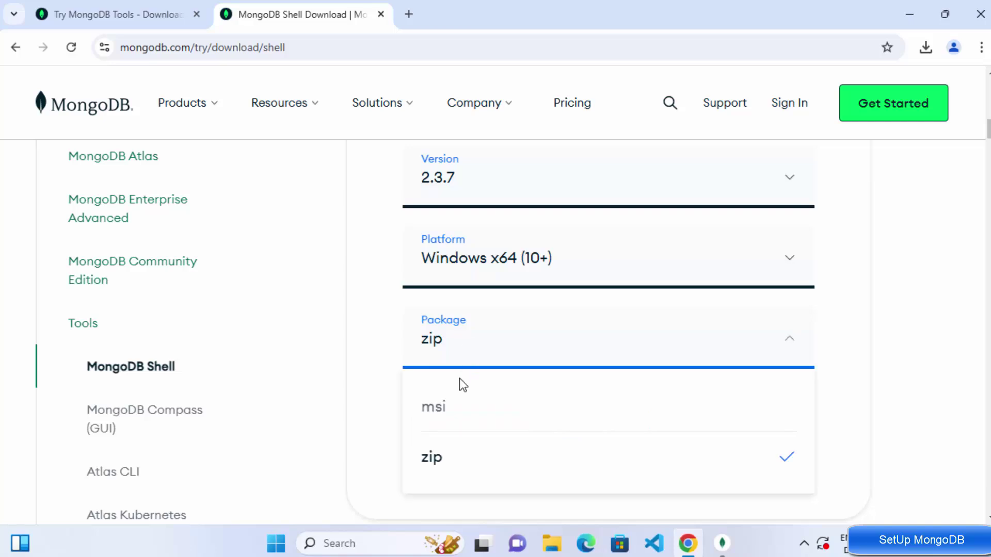
click(458, 402)
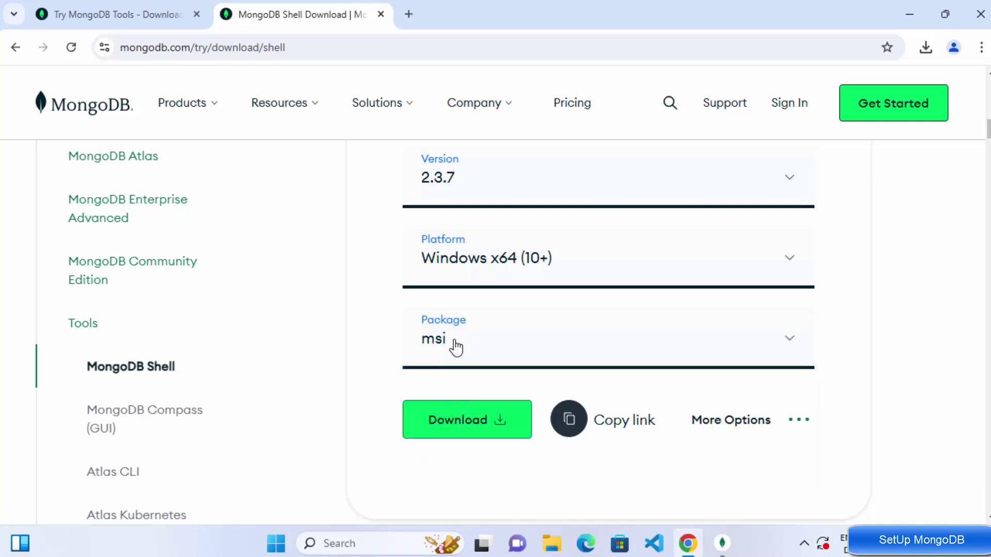
click(462, 422)
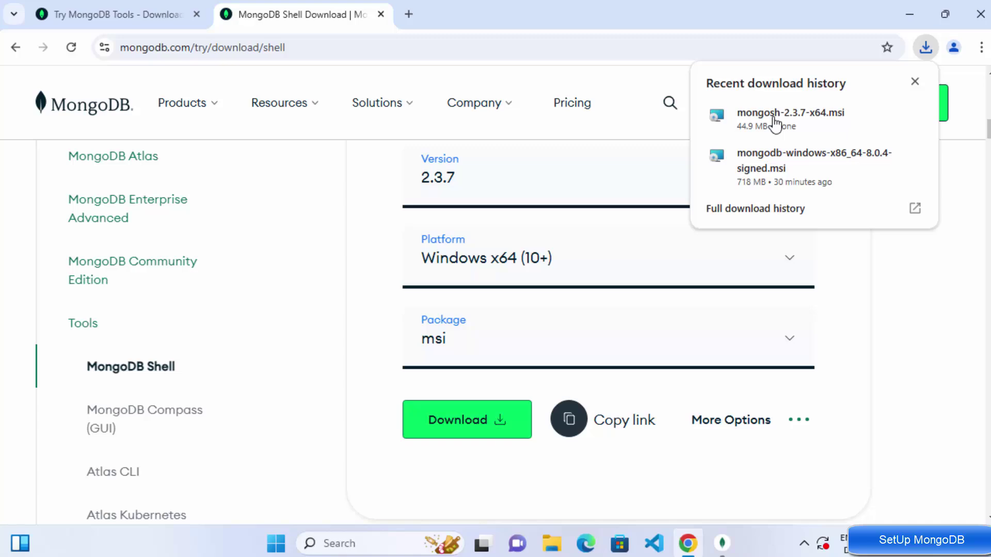
- Launch the downloaded mongosh-2.3.7-x64.msi installer, minimize the browser, and accept the default destination folder with the current-user-only installation
click(774, 123)
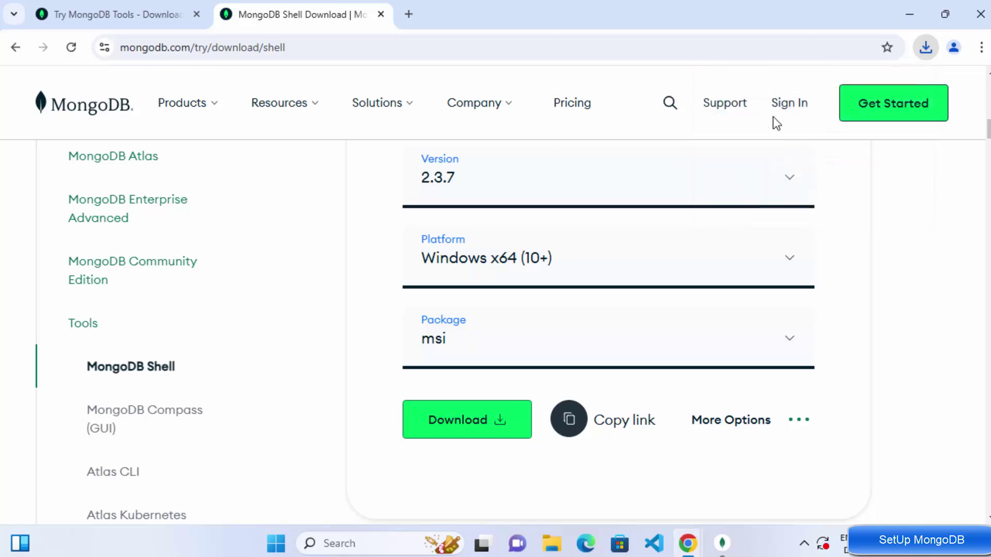
click(909, 14)
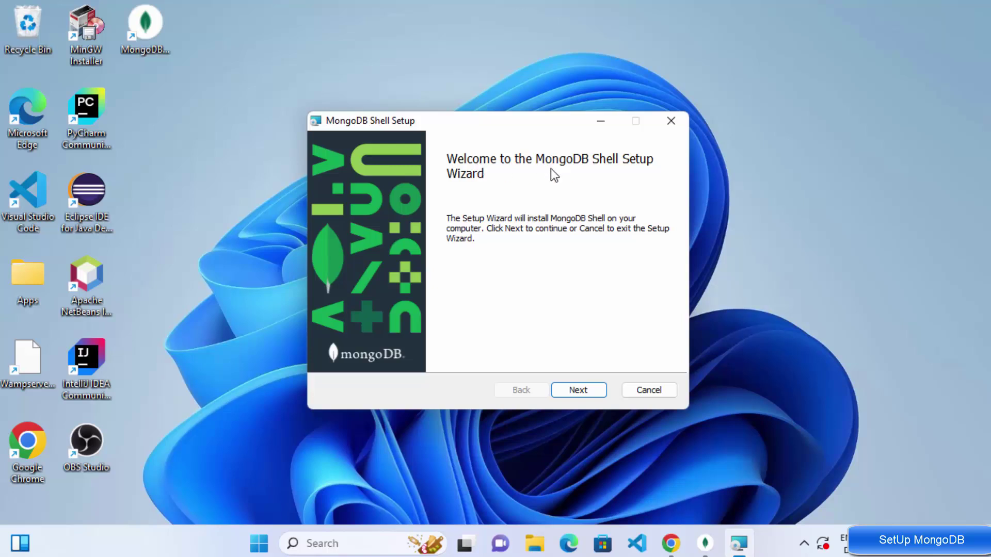
click(570, 395)
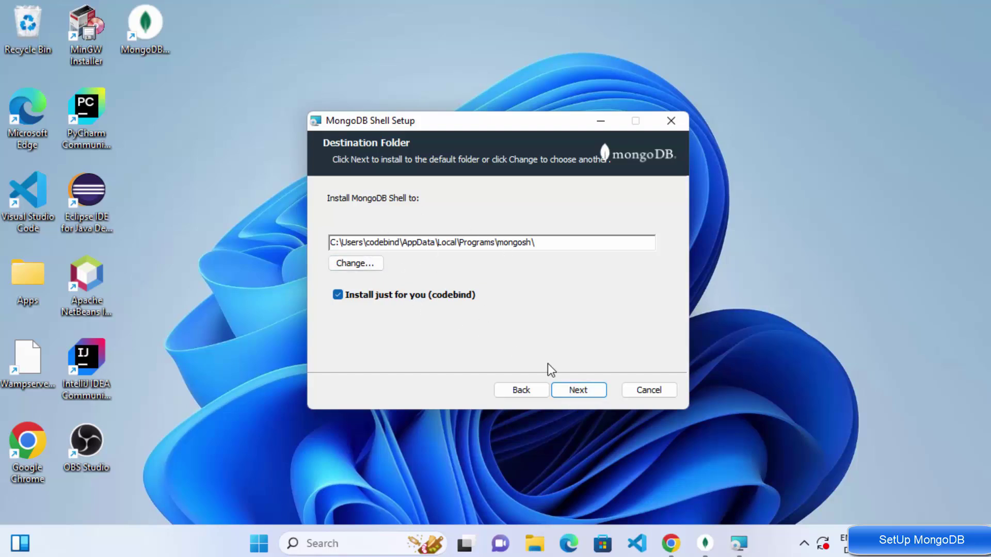
click(576, 394)
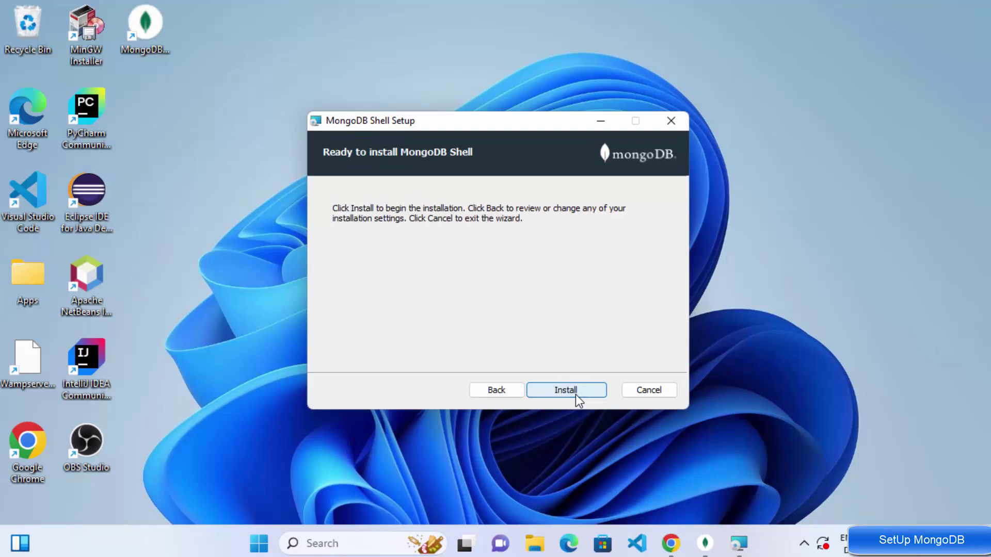
- Install MongoDB Shell with the chosen settings and close the completed setup wizard
click(576, 394)
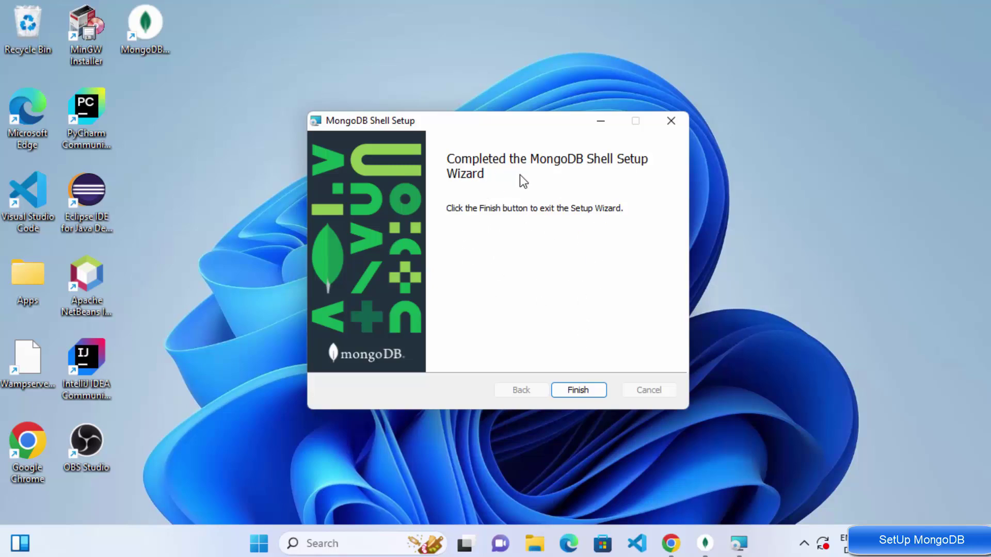
click(570, 395)
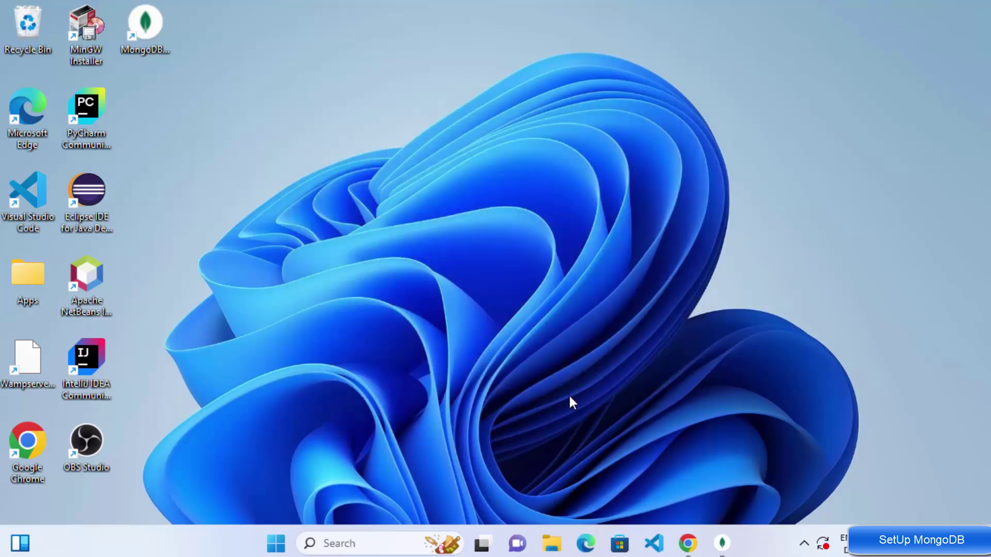
- Open Command Prompt, start mongosh, and review the version and connection details in its startup output
click(382, 544)
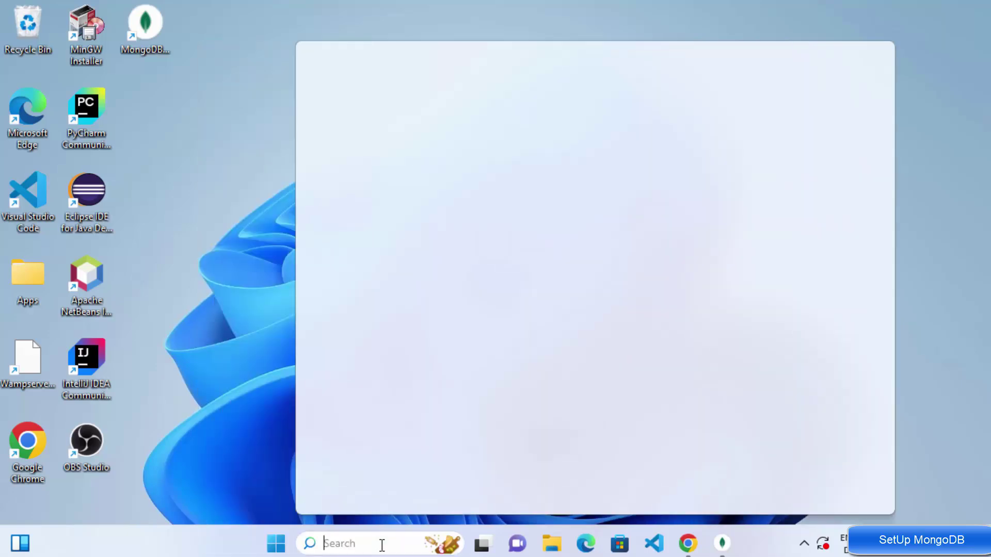
text(cmd)
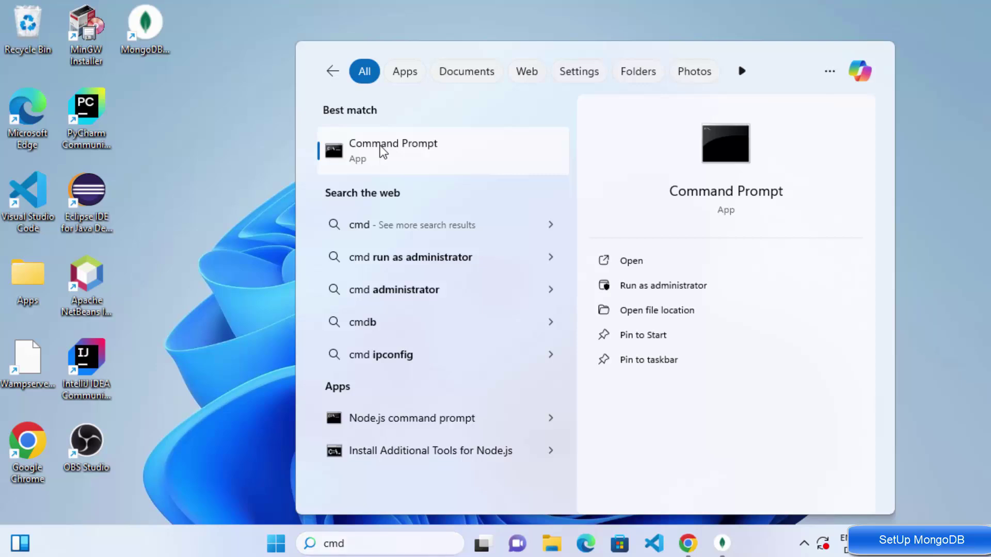
click(380, 147)
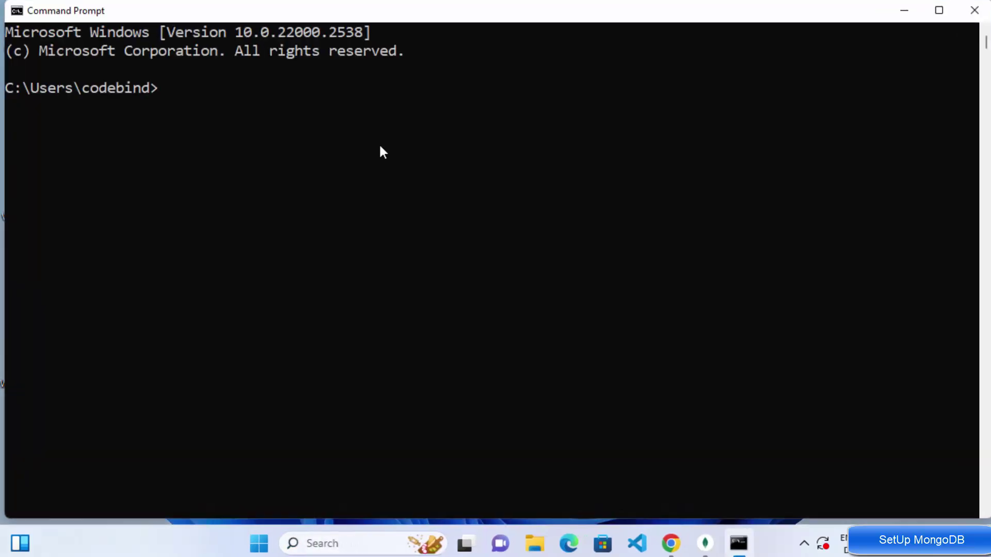
text(mongosh)
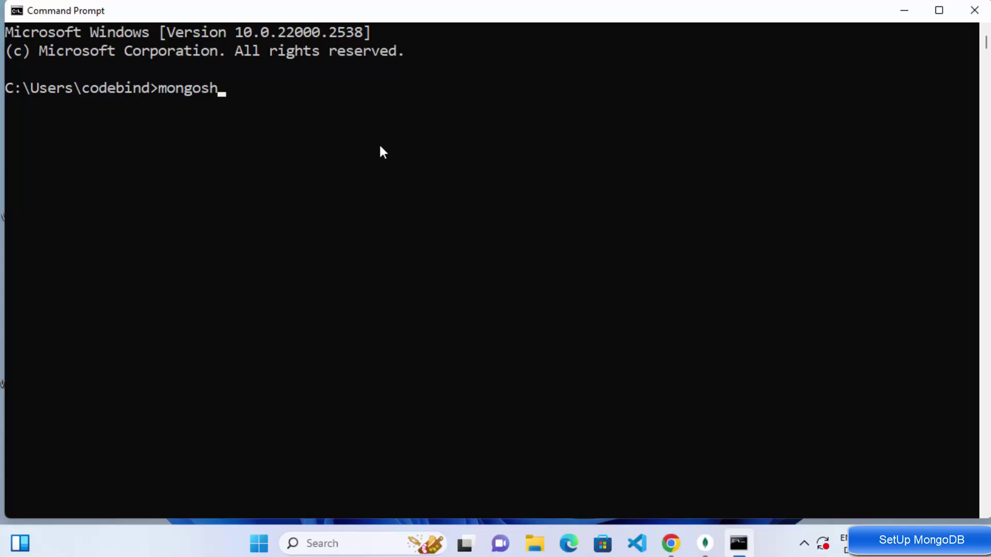
key(Return)
click(298, 180)
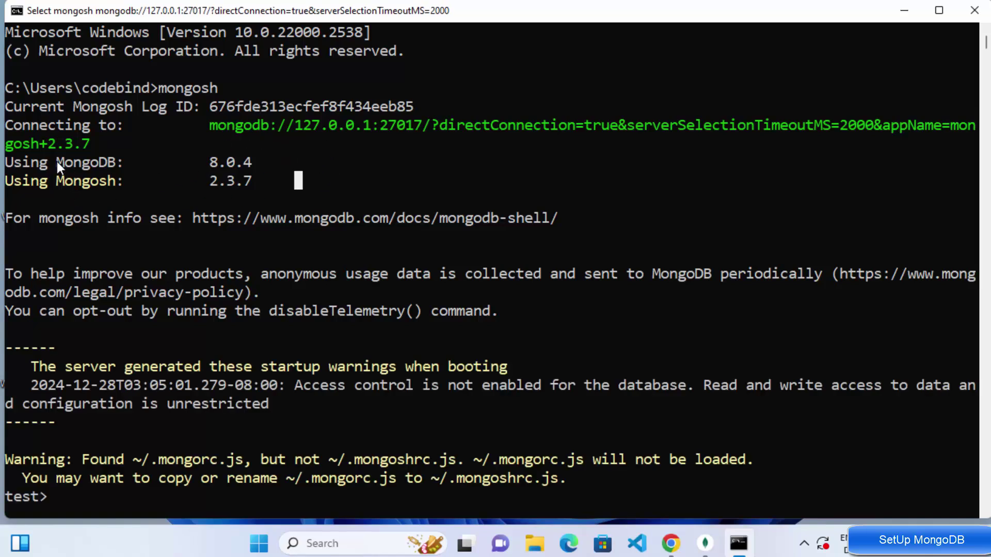
drag(63, 163, 98, 163)
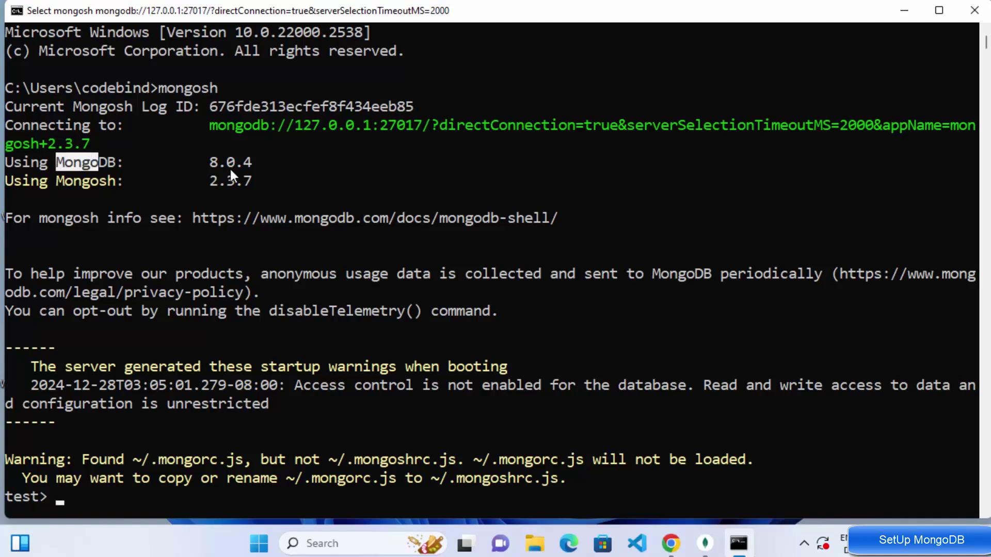
drag(212, 125, 617, 124)
right_click(216, 494)
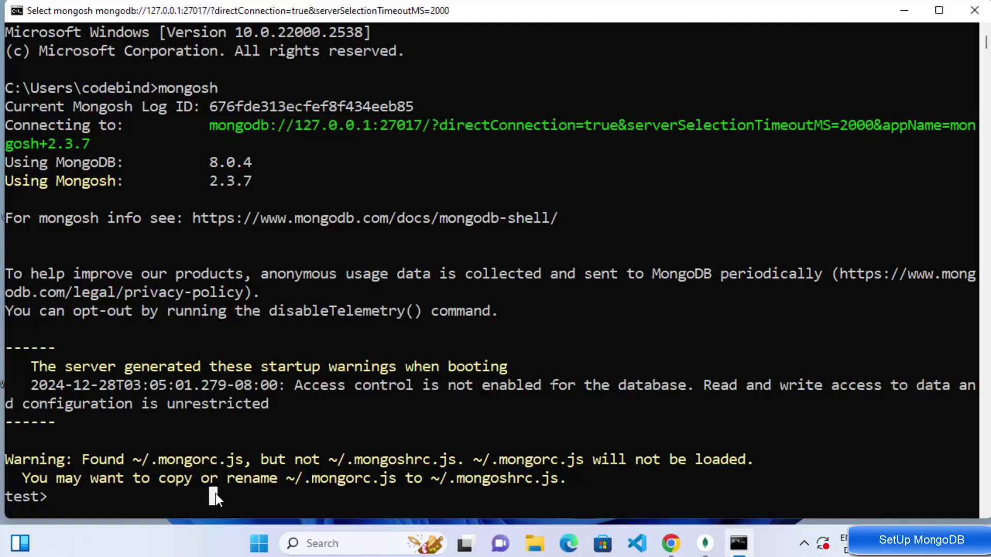
- List the server's databases with show dbs; and check the listing for mydb
text(show )
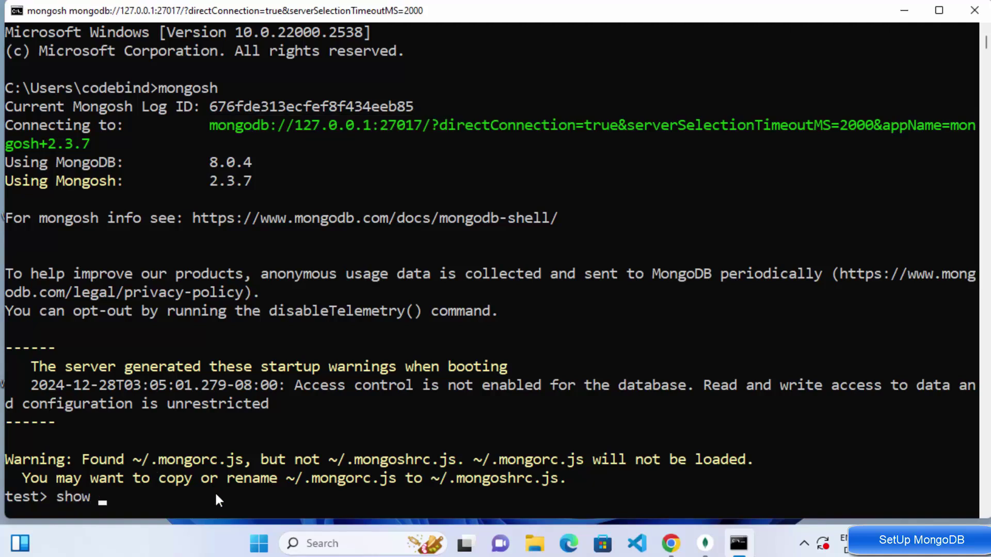
text(dbs;)
key(Return)
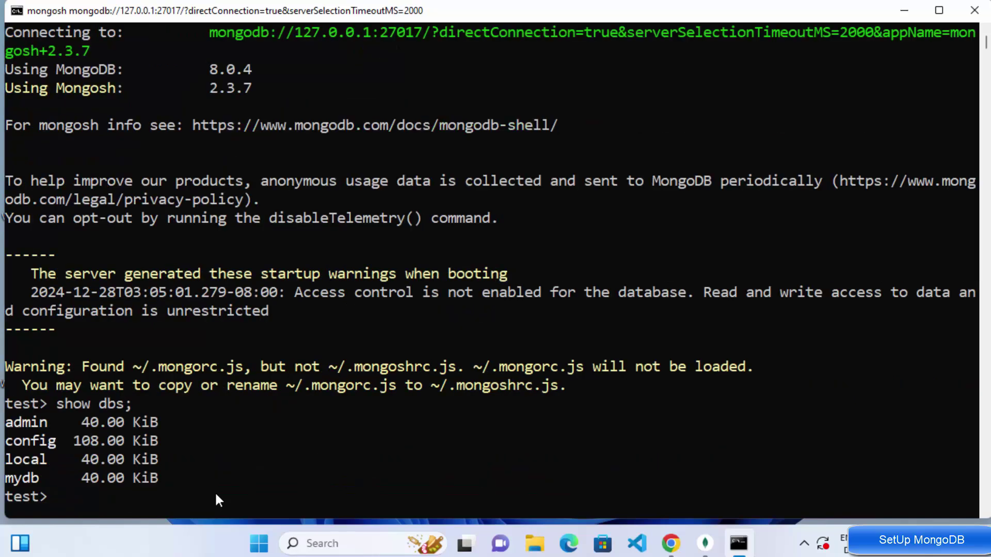
drag(164, 457, 14, 427)
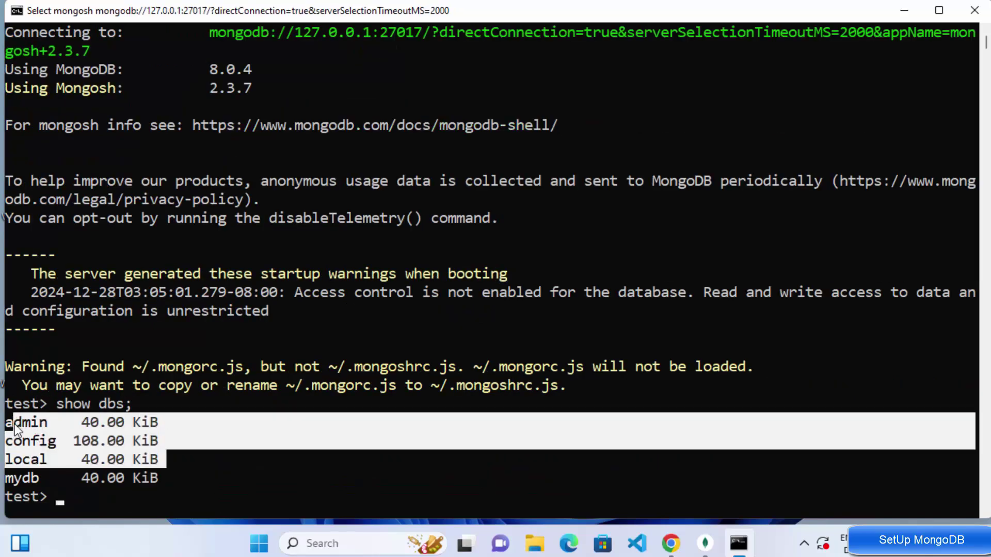
click(33, 479)
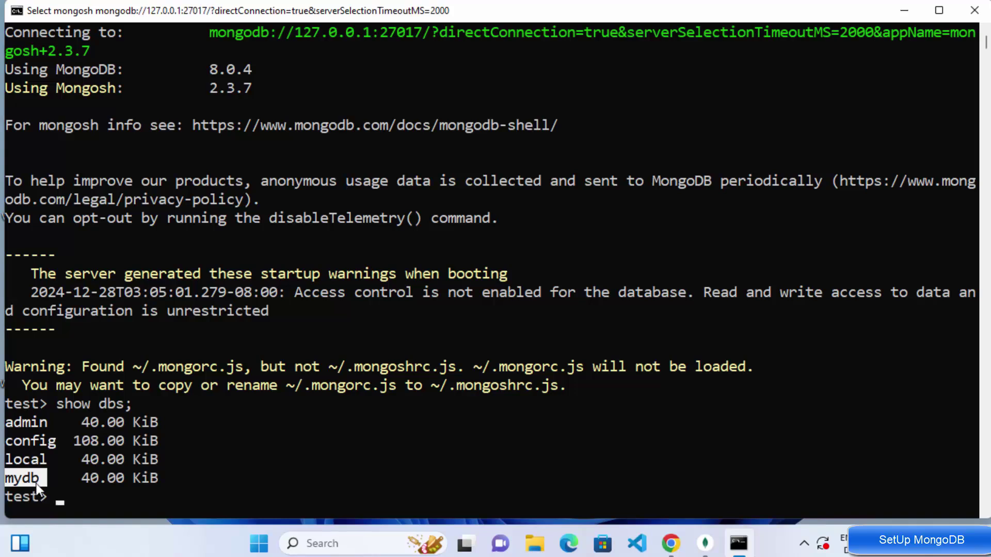
- Make mydb the active database in mongosh with use mydb;
click(98, 504)
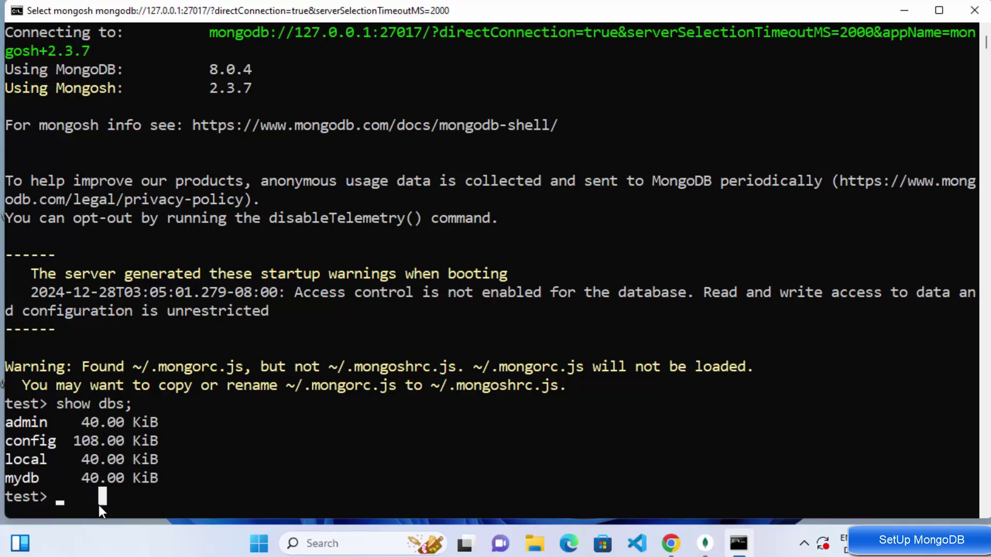
text(use)
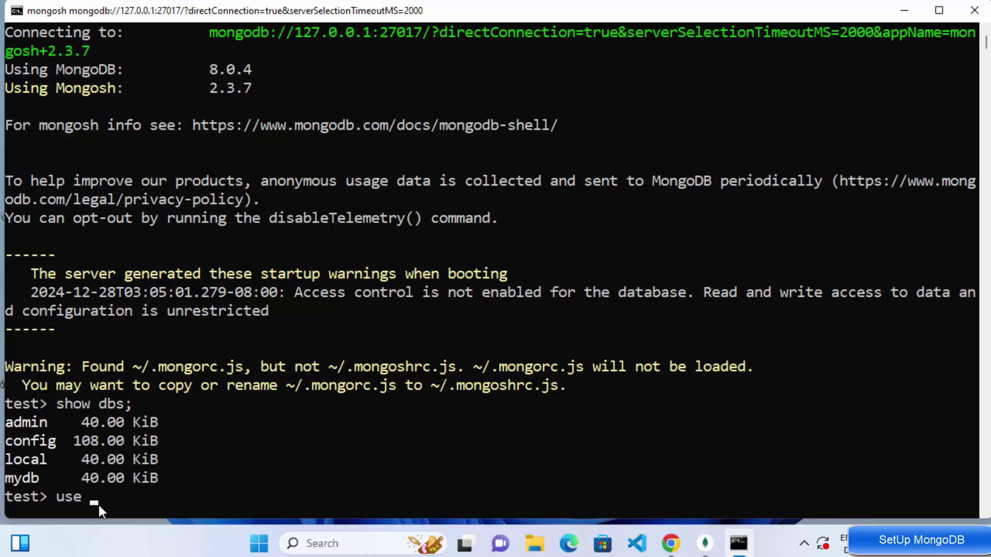
text( mydb;)
key(Return)
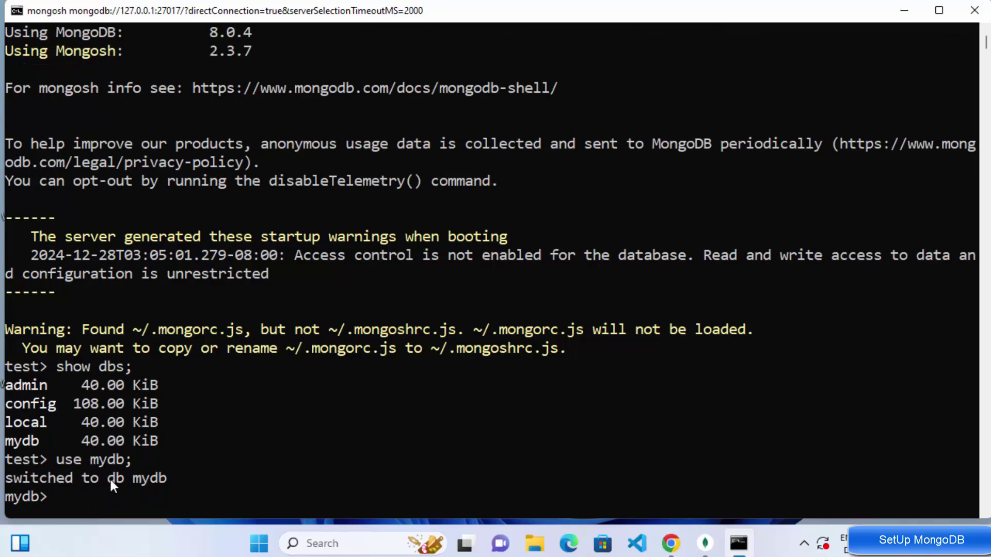
- List the collections in mydb with show collections; and check the result for orders
click(154, 497)
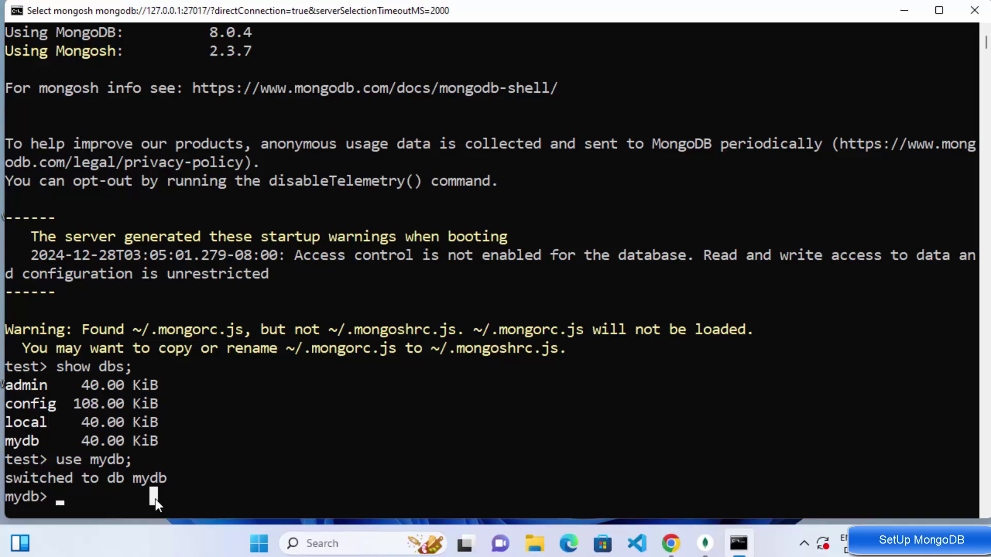
text(show )
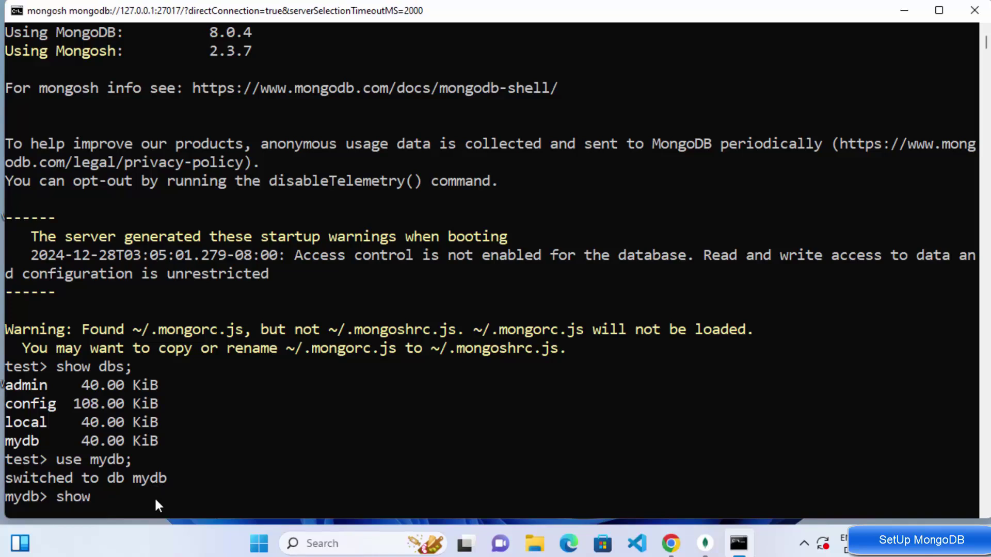
text(collections;)
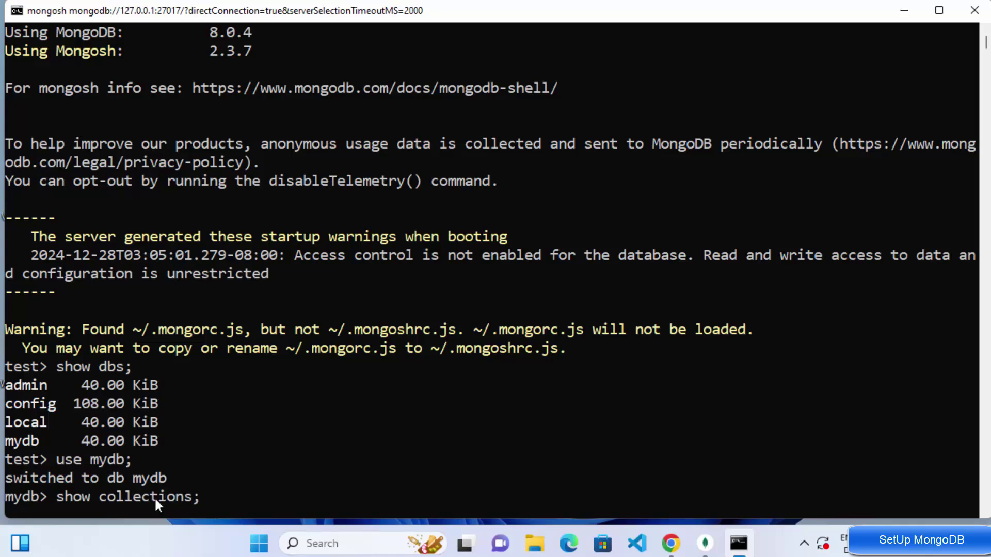
key(Return)
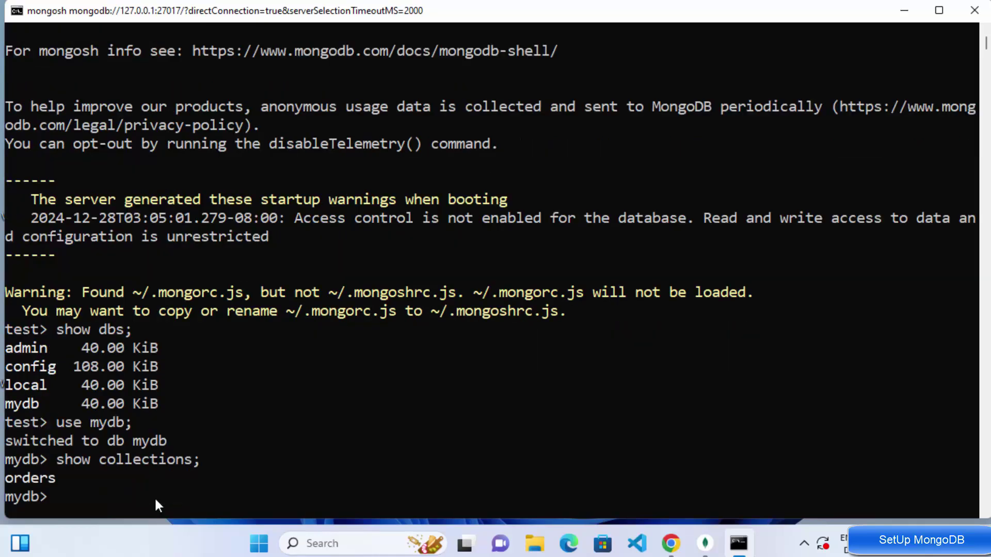
double_click(45, 478)
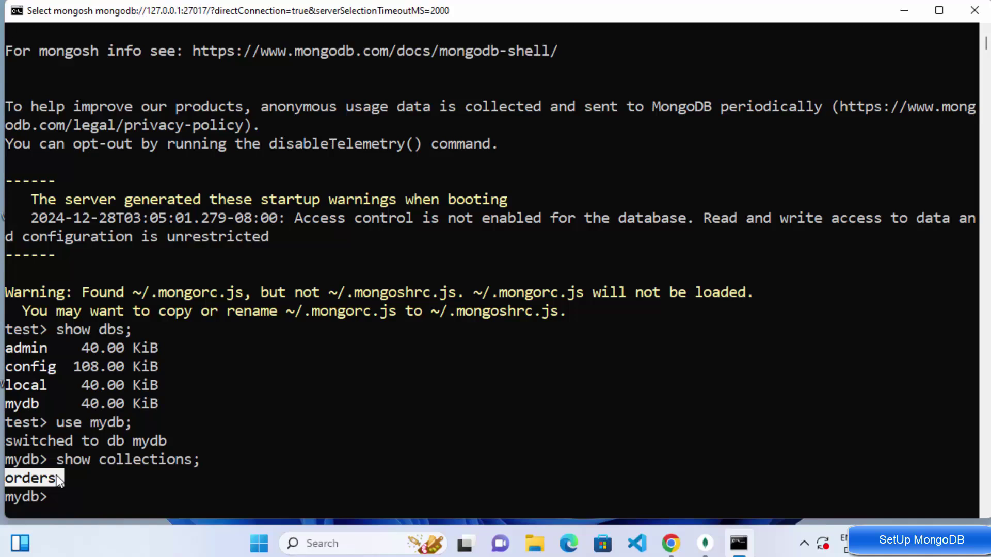
click(119, 490)
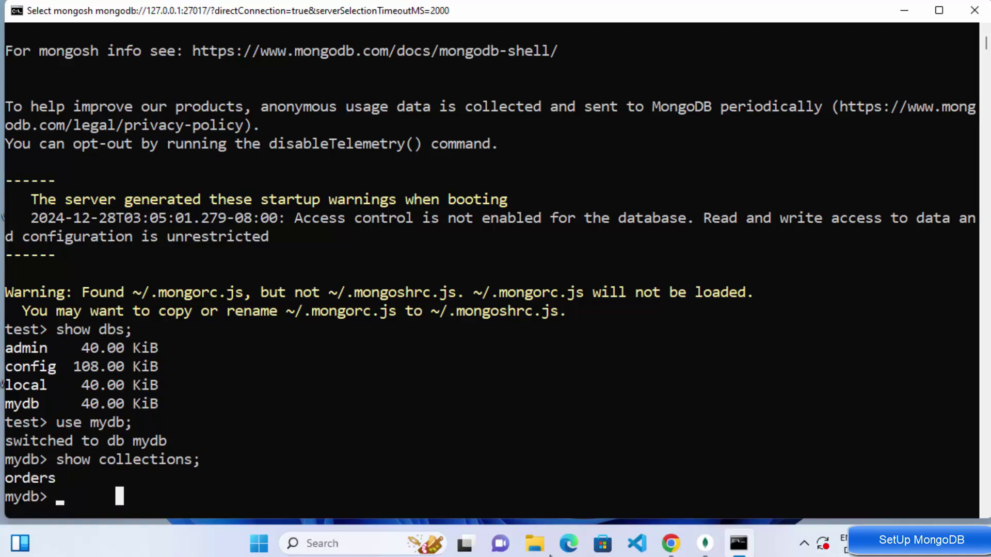
- Switch to MongoDB Compass, review the db["orders"].find() query in its shell, and minimize the window
click(705, 543)
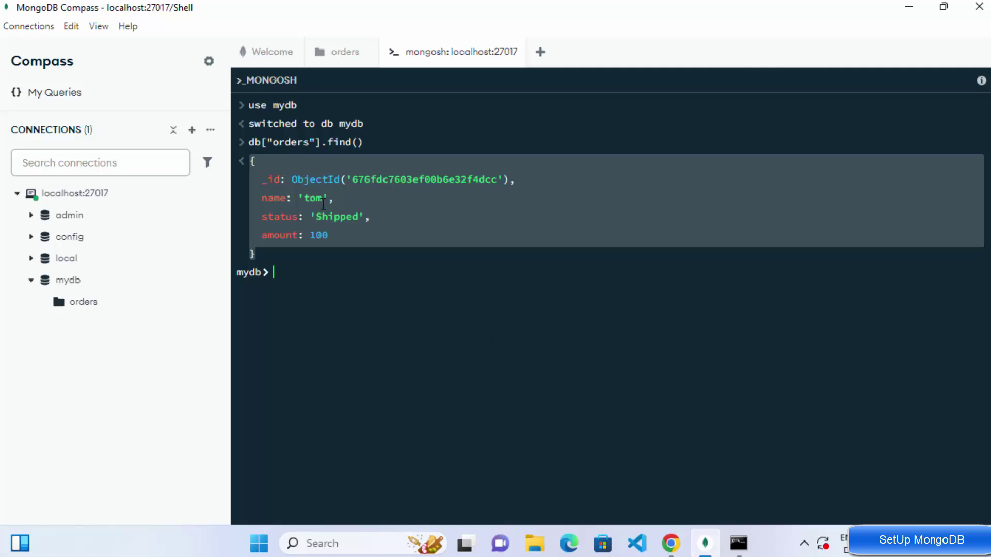
double_click(254, 143)
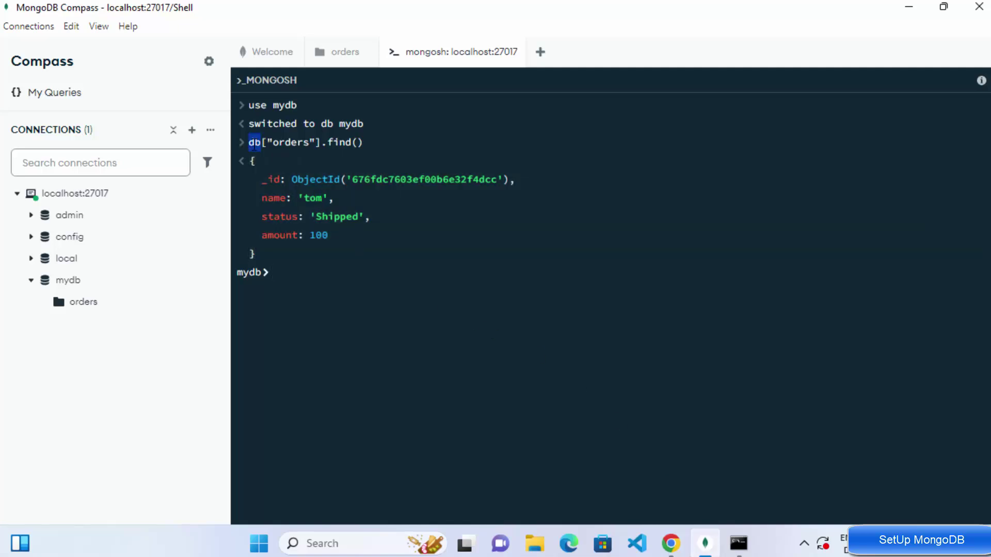
double_click(291, 142)
drag(375, 145, 248, 143)
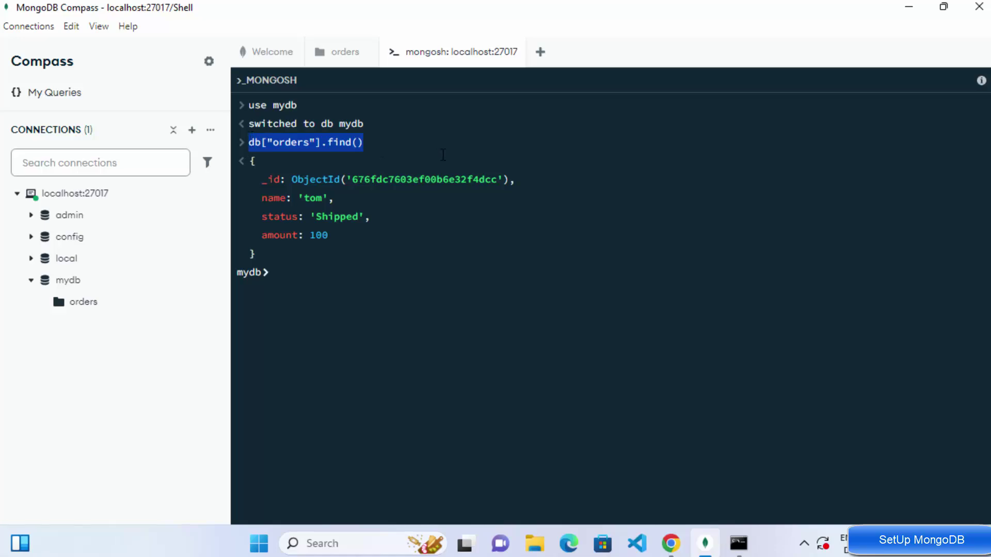
click(902, 9)
- Query all documents in the orders collection from mongosh with db.orders.find(); and review the command and its output
click(79, 497)
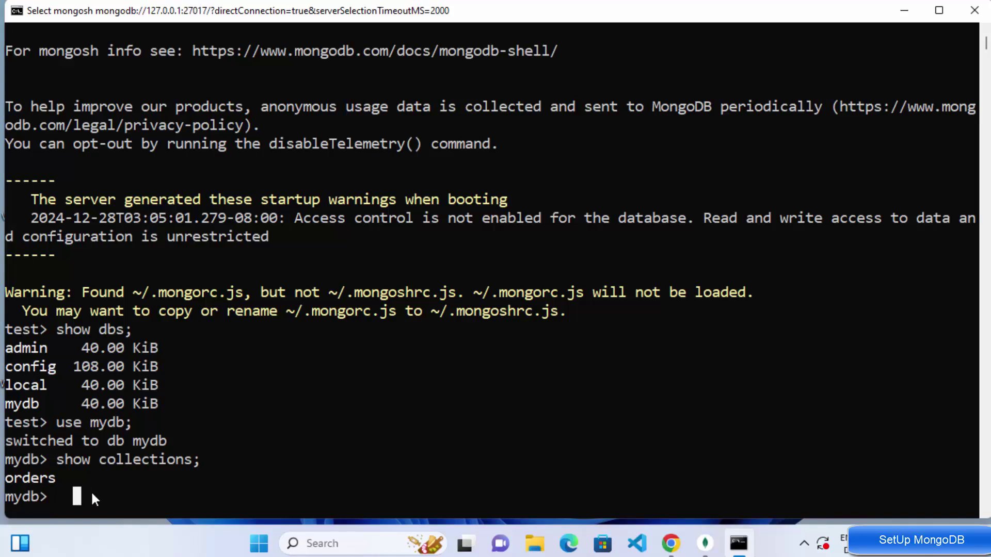
key(Escape)
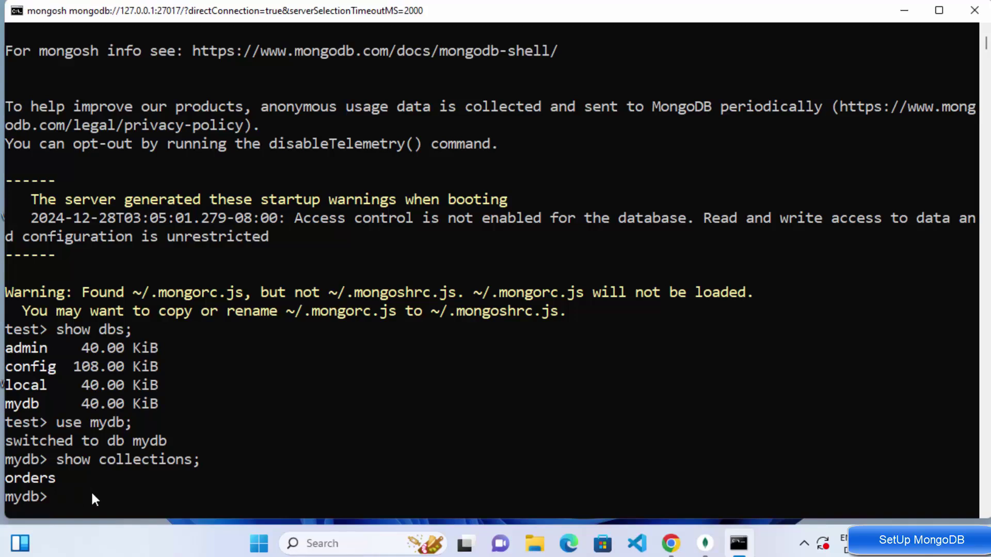
click(92, 494)
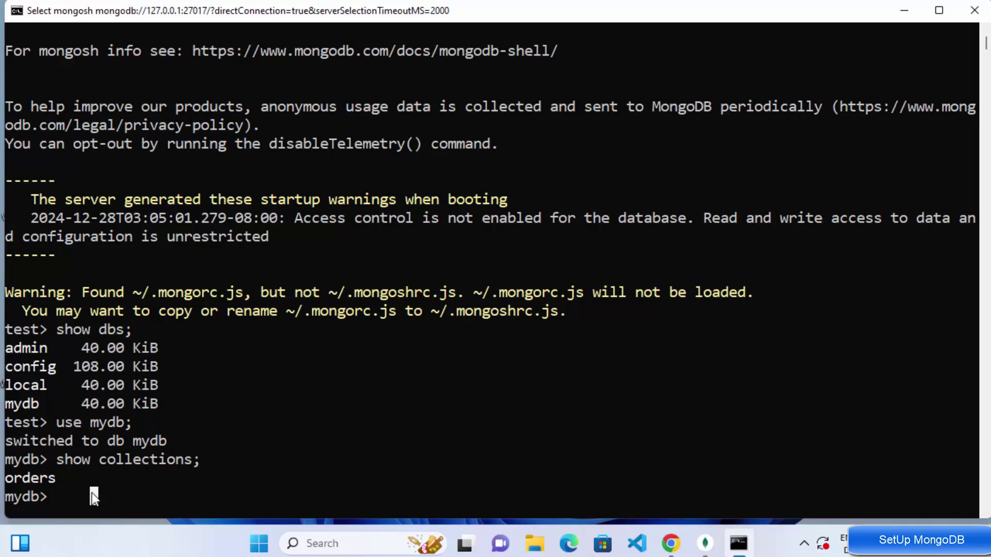
text(db.o)
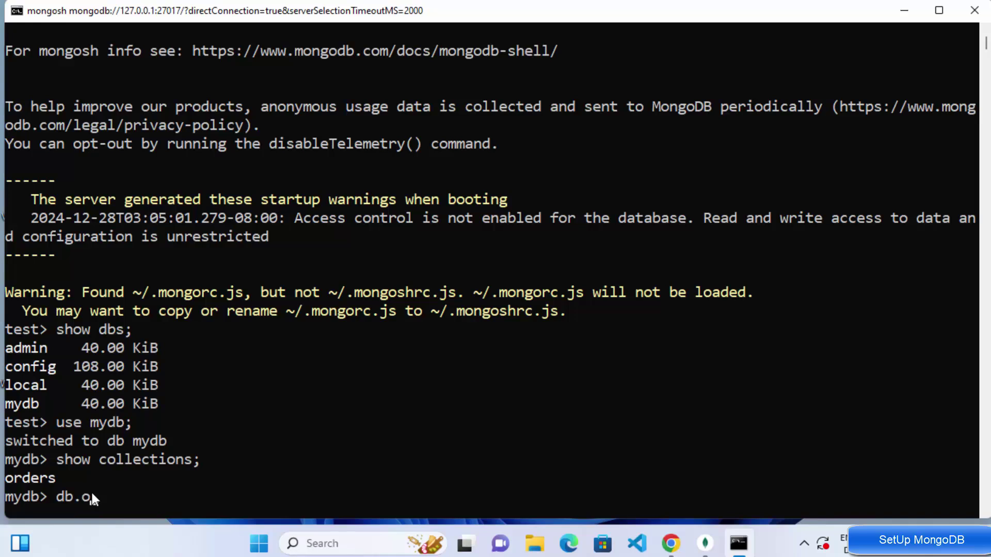
text(rders.find())
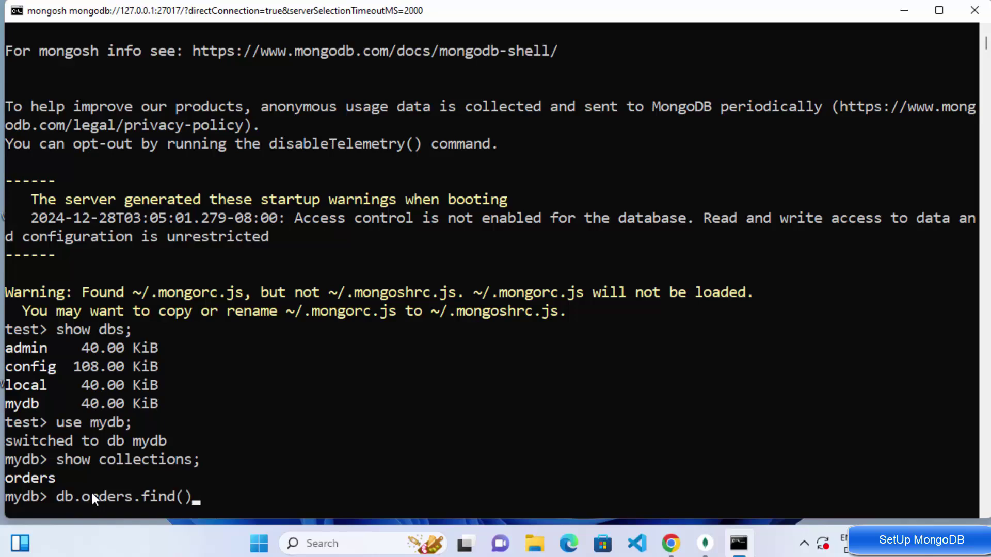
text(;)
key(Return)
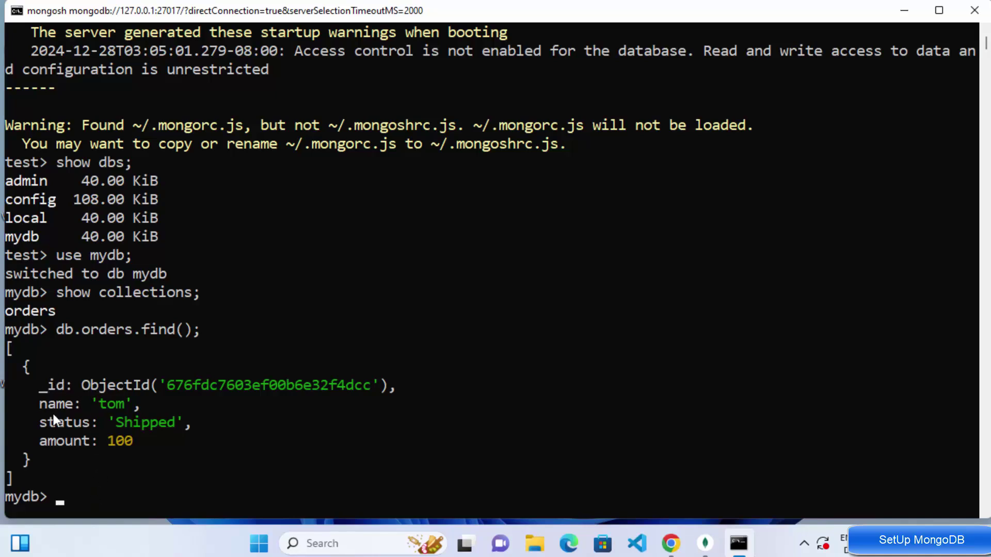
double_click(104, 329)
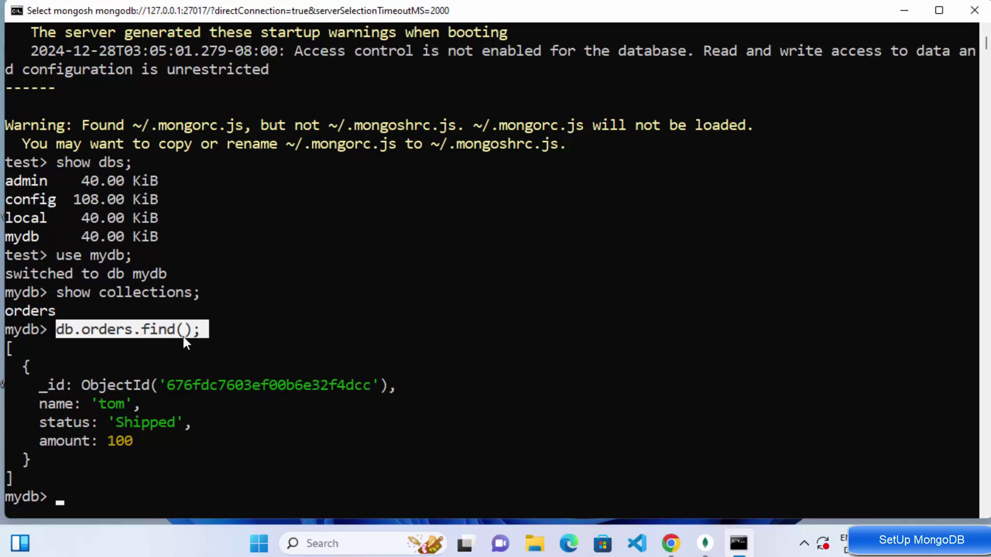
click(410, 326)
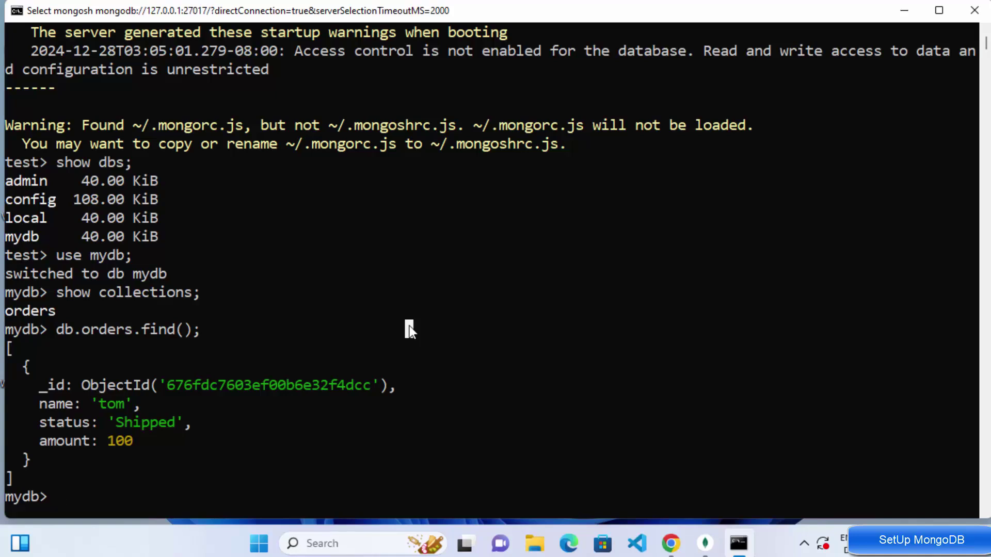
click(518, 354)
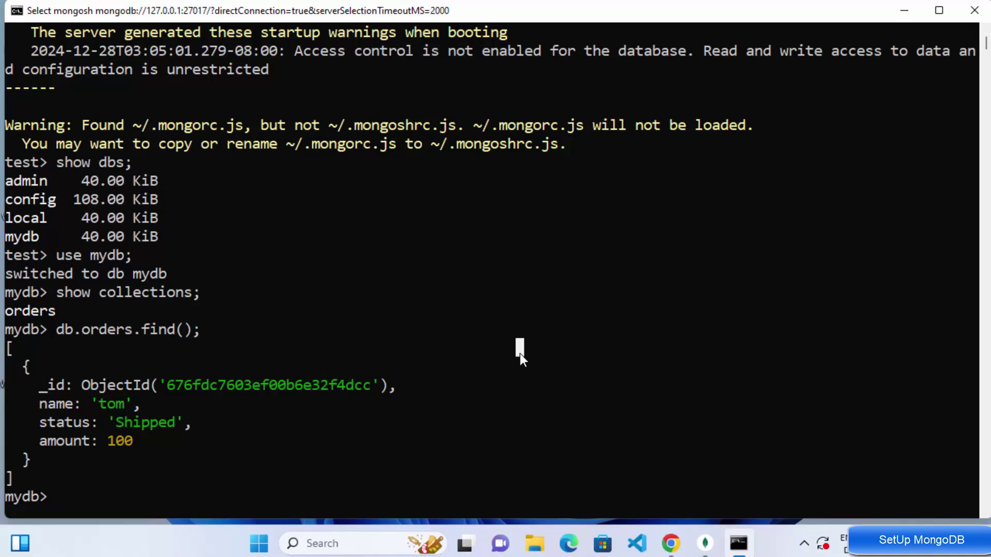